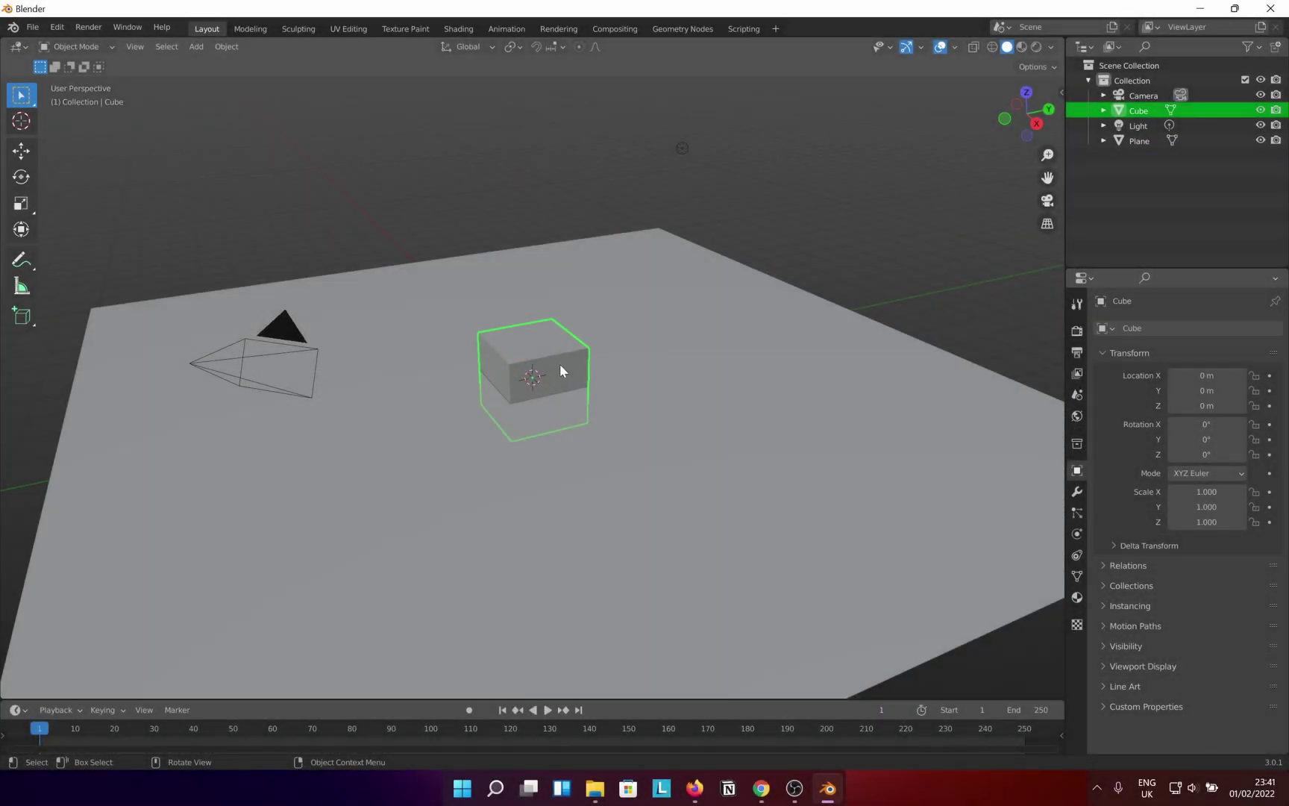
# Raise the small cube straight up to about Z 2.1464 m.
pyautogui.press('g')
pyautogui.press('z')
pyautogui.click(634, 362)
# Scale the ground plane up much larger and apply its scale to 1.000.
pyautogui.click(640, 370)
pyautogui.hotkey('shift', 'a')
pyautogui.moveTo(639, 369)
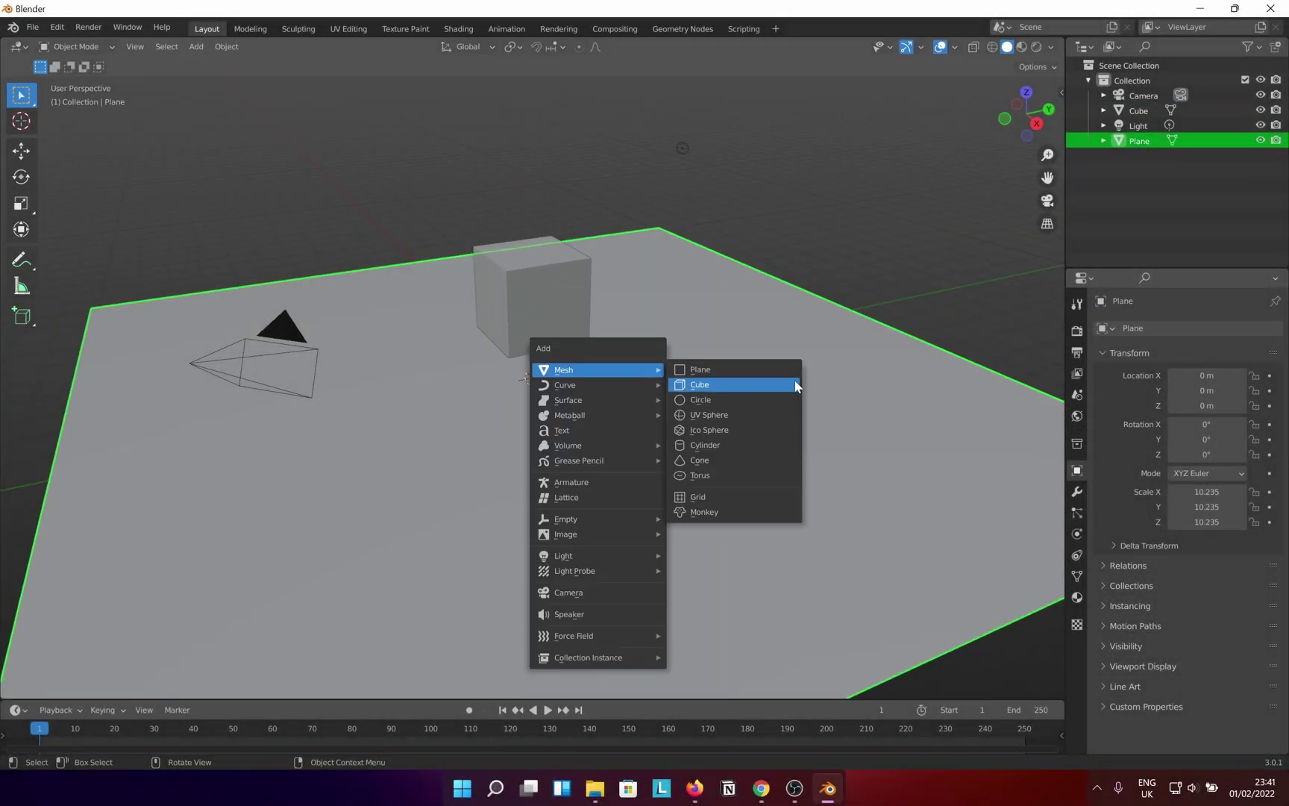
pyautogui.press('Escape')
pyautogui.press('a')
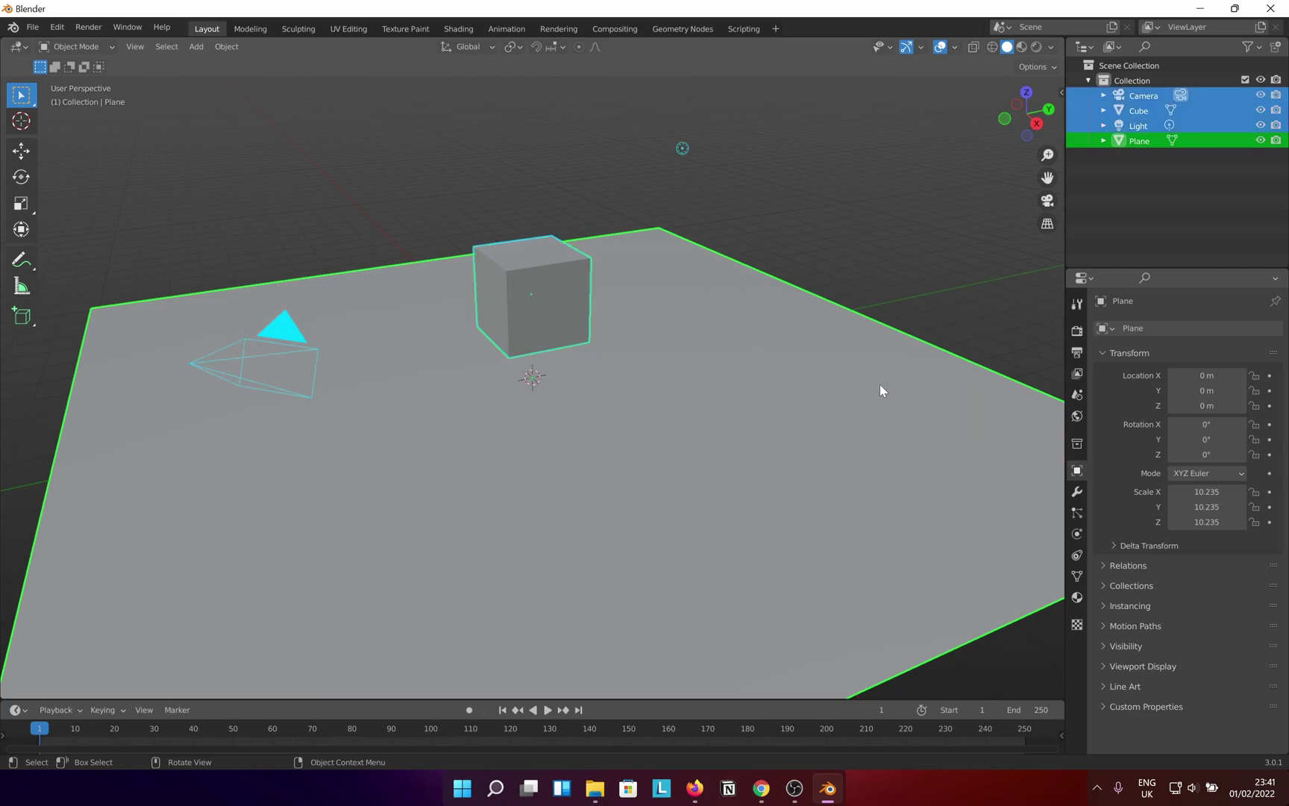
pyautogui.click(651, 398)
pyautogui.press('s')
pyautogui.click(785, 408)
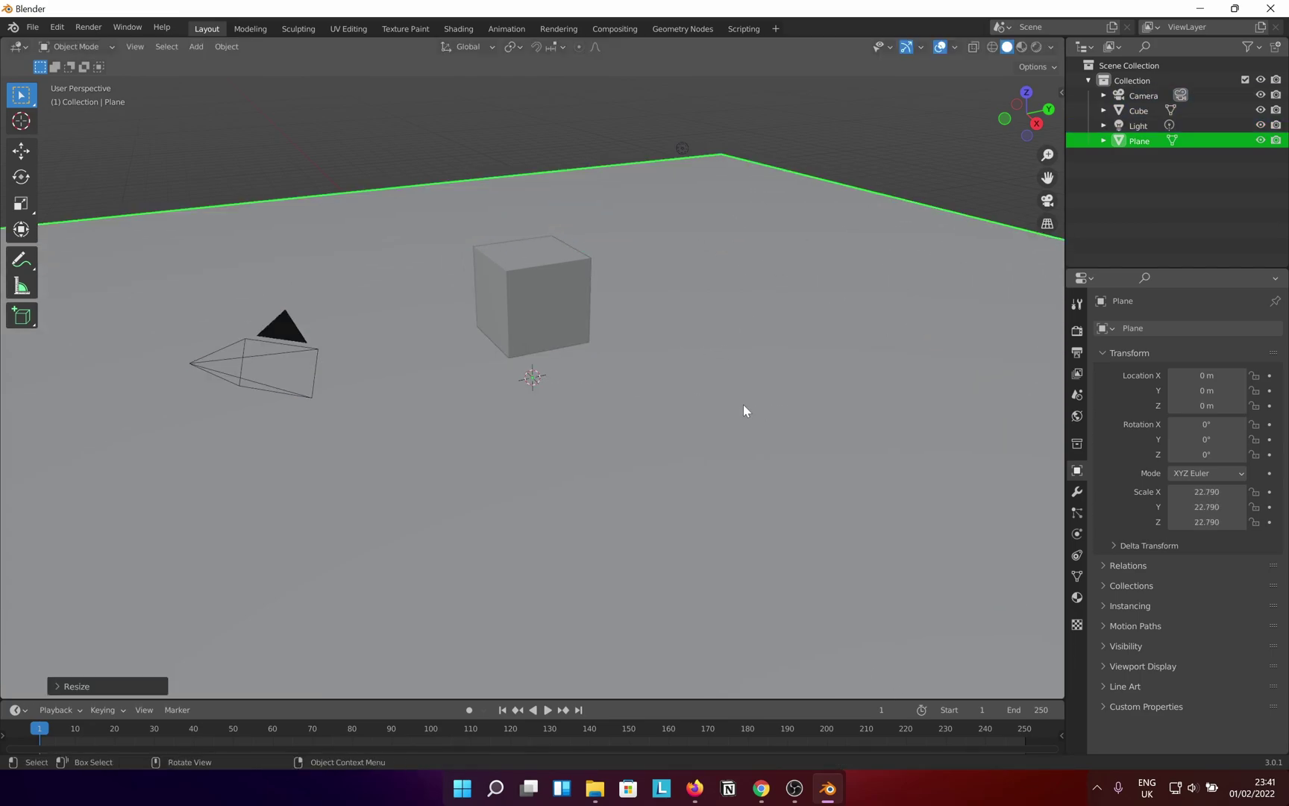
pyautogui.hotkey('ctrl', 'a')
pyautogui.click(734, 435)
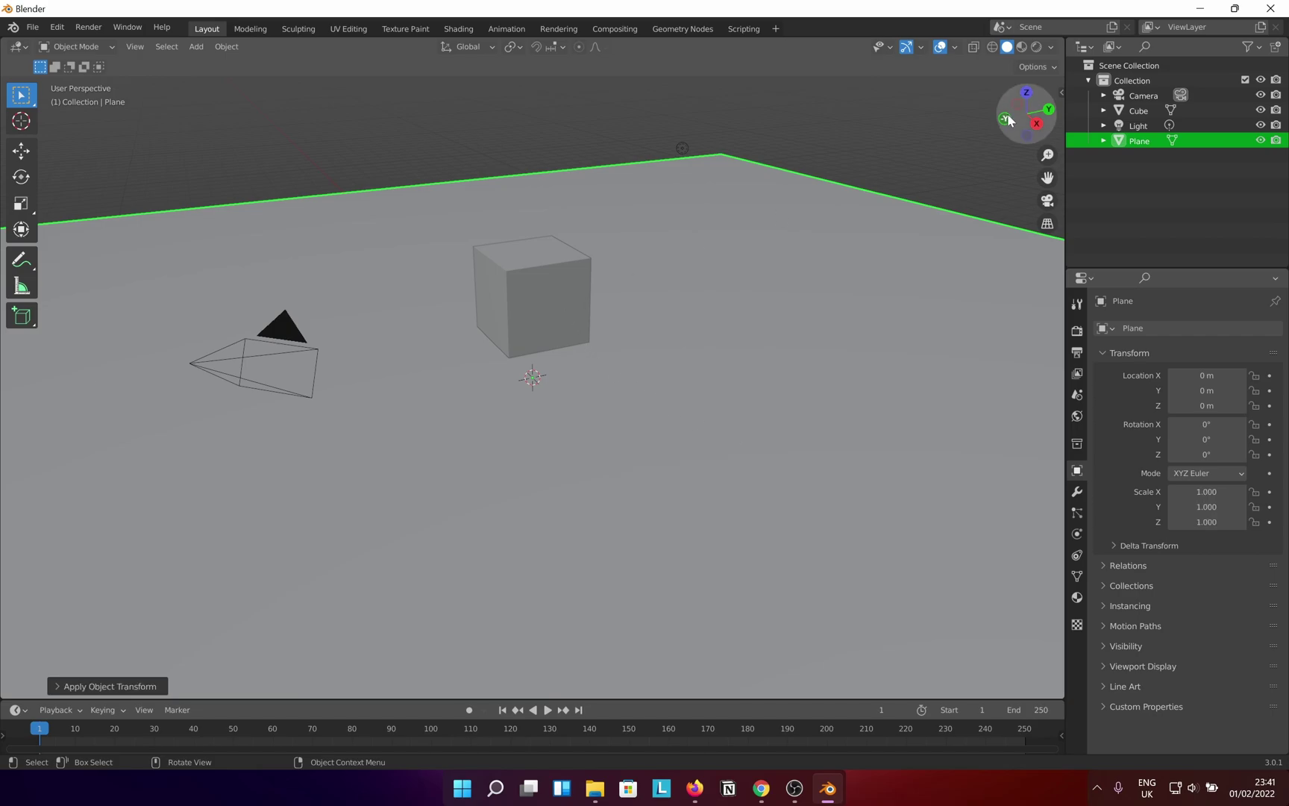
pyautogui.click(1027, 93)
# Move the small cube to the plane's lower-left corner, about X -16.6 m, Y -17.6 m.
pyautogui.click(542, 373)
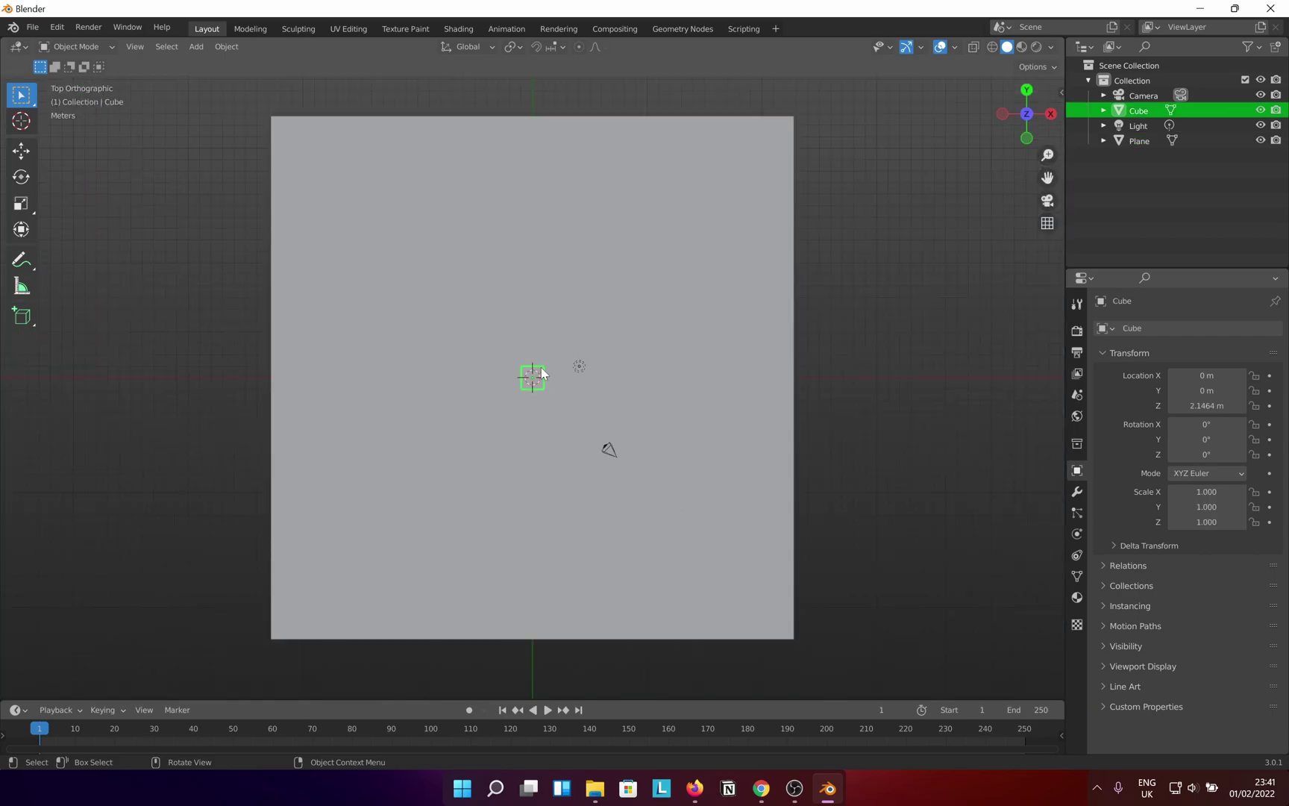
pyautogui.press('g')
pyautogui.click(347, 576)
pyautogui.moveTo(564, 530); pyautogui.dragTo(472, 413, button='middle')
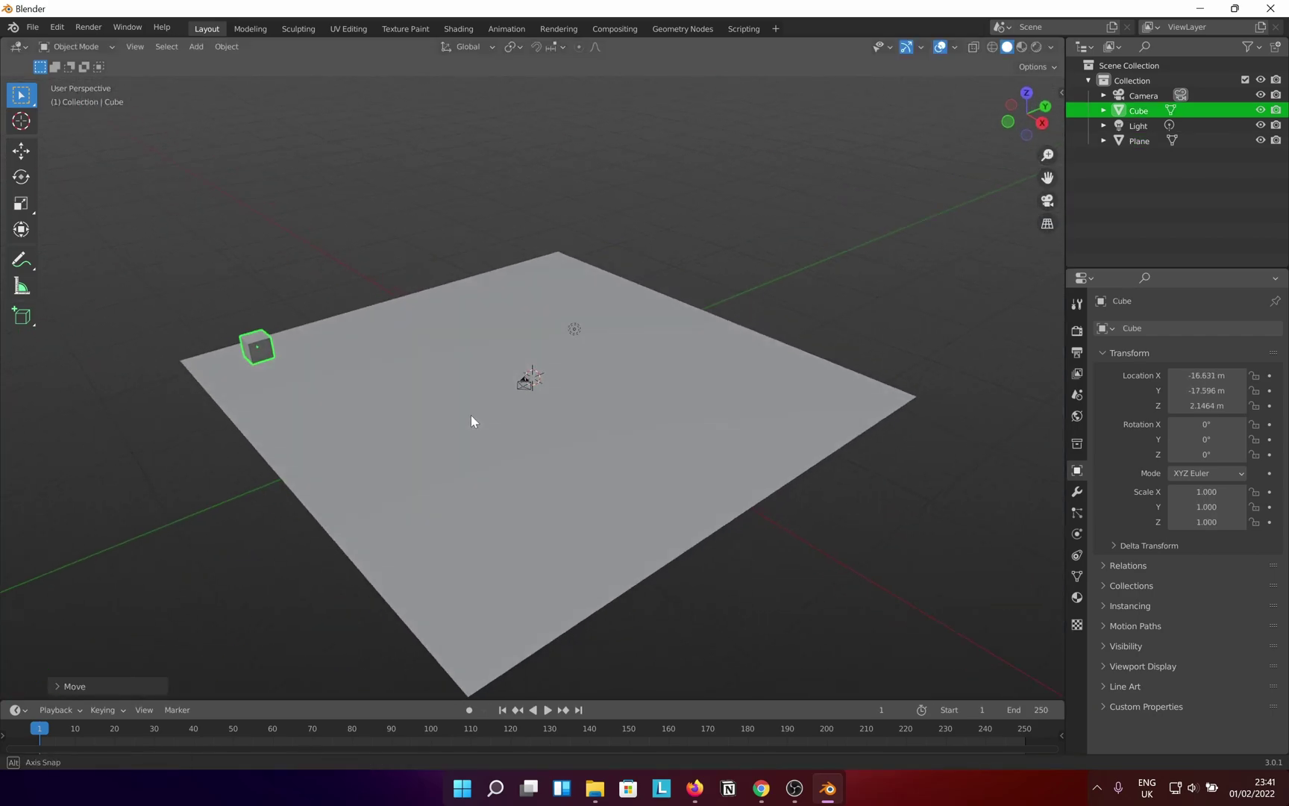
pyautogui.scroll(3, 472, 413)
pyautogui.scroll(-3, 507, 418)
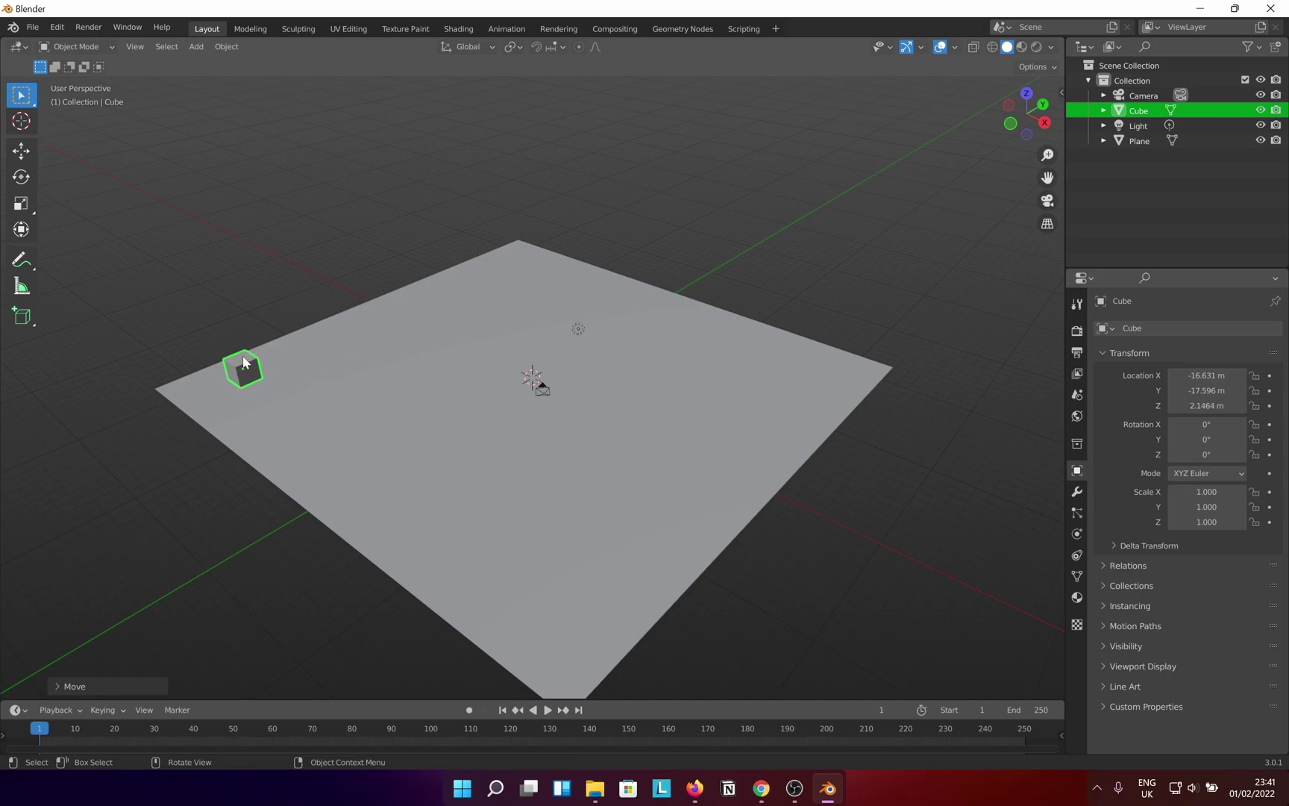
# Make three duplicate cubes, then undo them so only the original cube remains.
pyautogui.hotkey('shift', 'd')
pyautogui.click(297, 349)
pyautogui.hotkey('shift', 'd')
pyautogui.click(353, 337)
pyautogui.hotkey('shift', 'd')
pyautogui.click(383, 321)
pyautogui.moveTo(383, 320); pyautogui.dragTo(459, 306)
pyautogui.hotkey('ctrl', 'z')
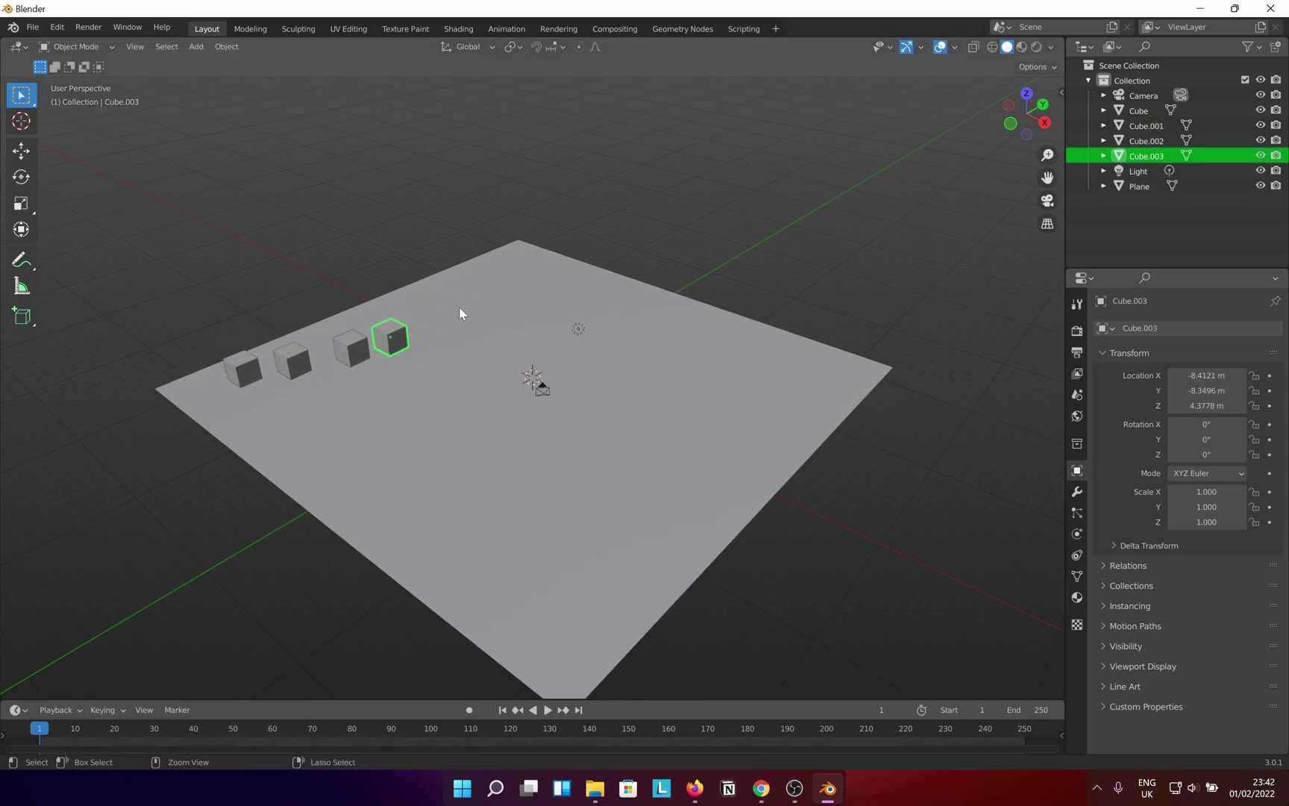
pyautogui.hotkey('ctrl', 'z')
pyautogui.hotkey('ctrl', 'z')
pyautogui.hotkey('ctrl', 'z')
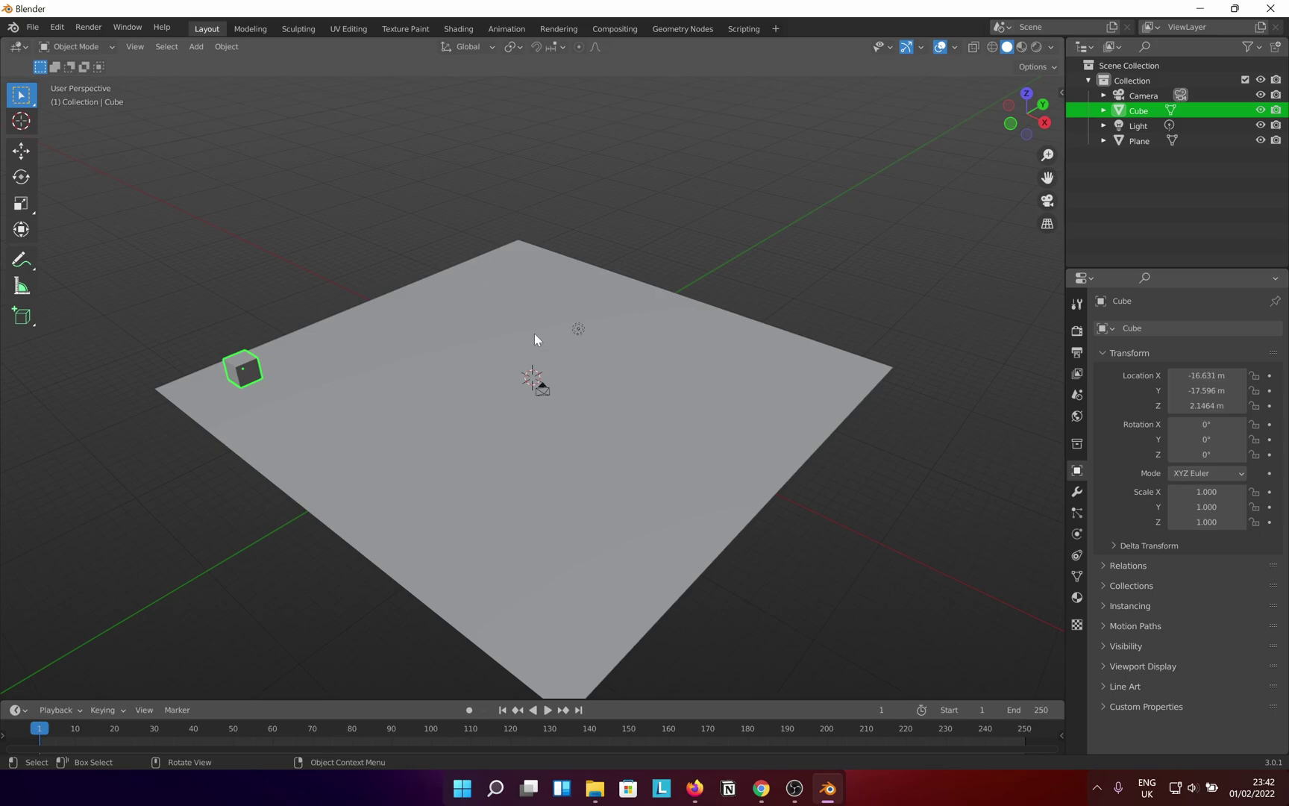
# Add a new cube mesh and raise it above the plane's centre.
pyautogui.hotkey('shift', 'a')
pyautogui.moveTo(549, 373)
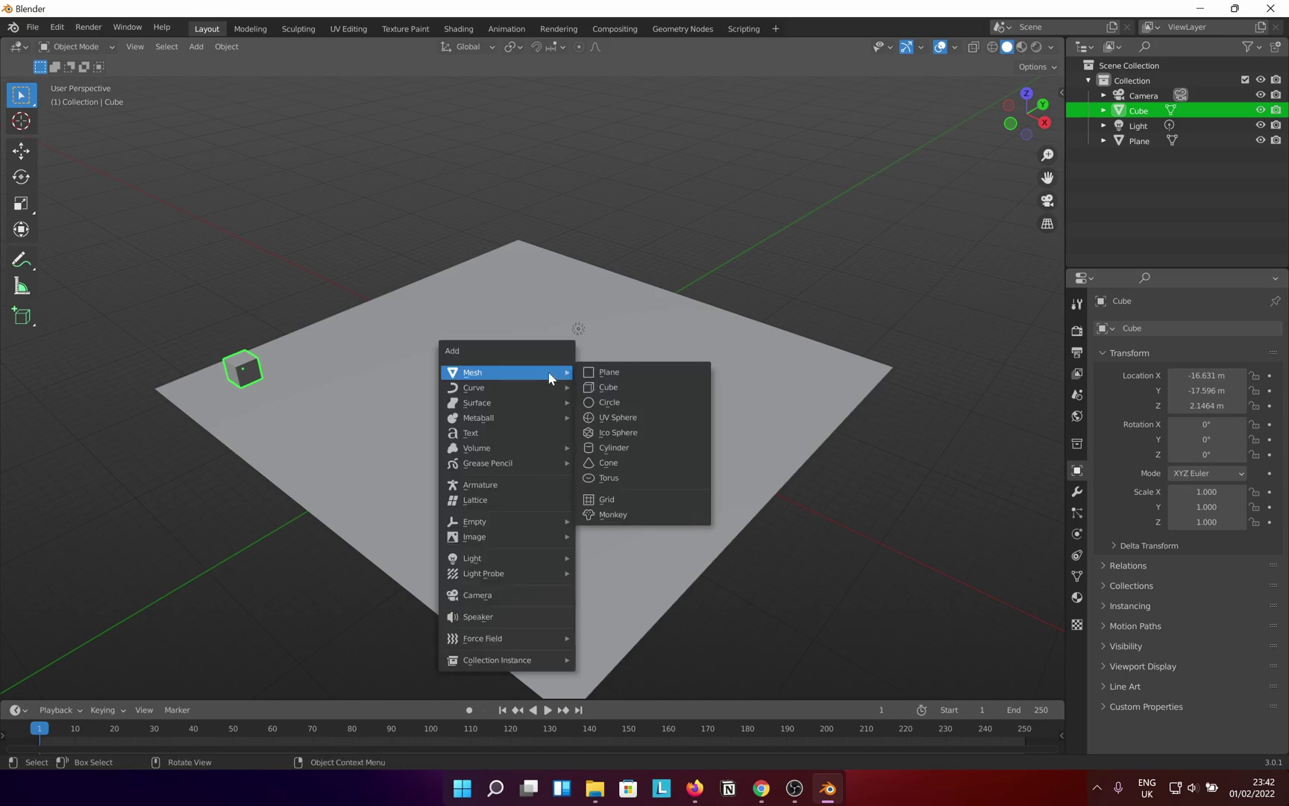
pyautogui.click(590, 386)
pyautogui.press('g')
pyautogui.press('z')
# Scale the new cube to 8.768 and apply its scale back to 1.000.
pyautogui.press('s')
pyautogui.click(286, 554)
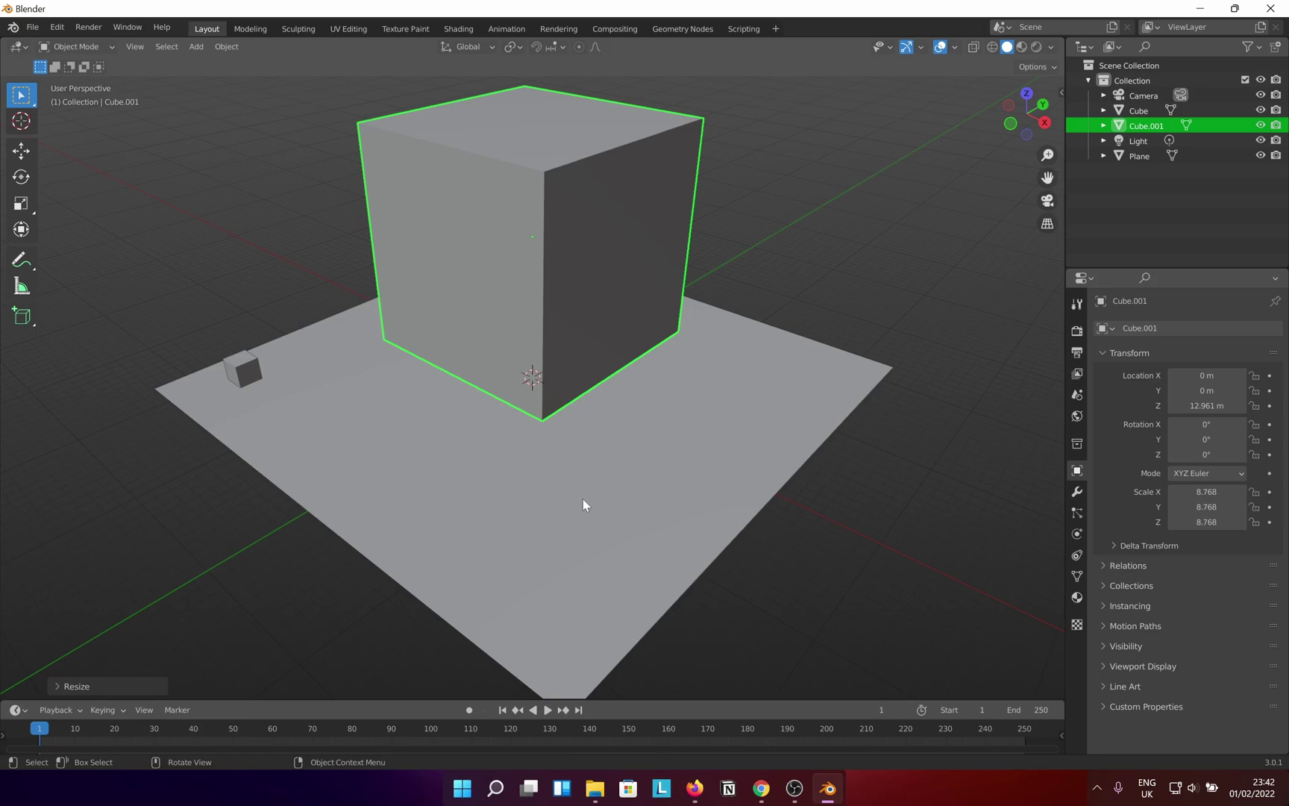
pyautogui.press('KP_8')
pyautogui.press('KP_8')
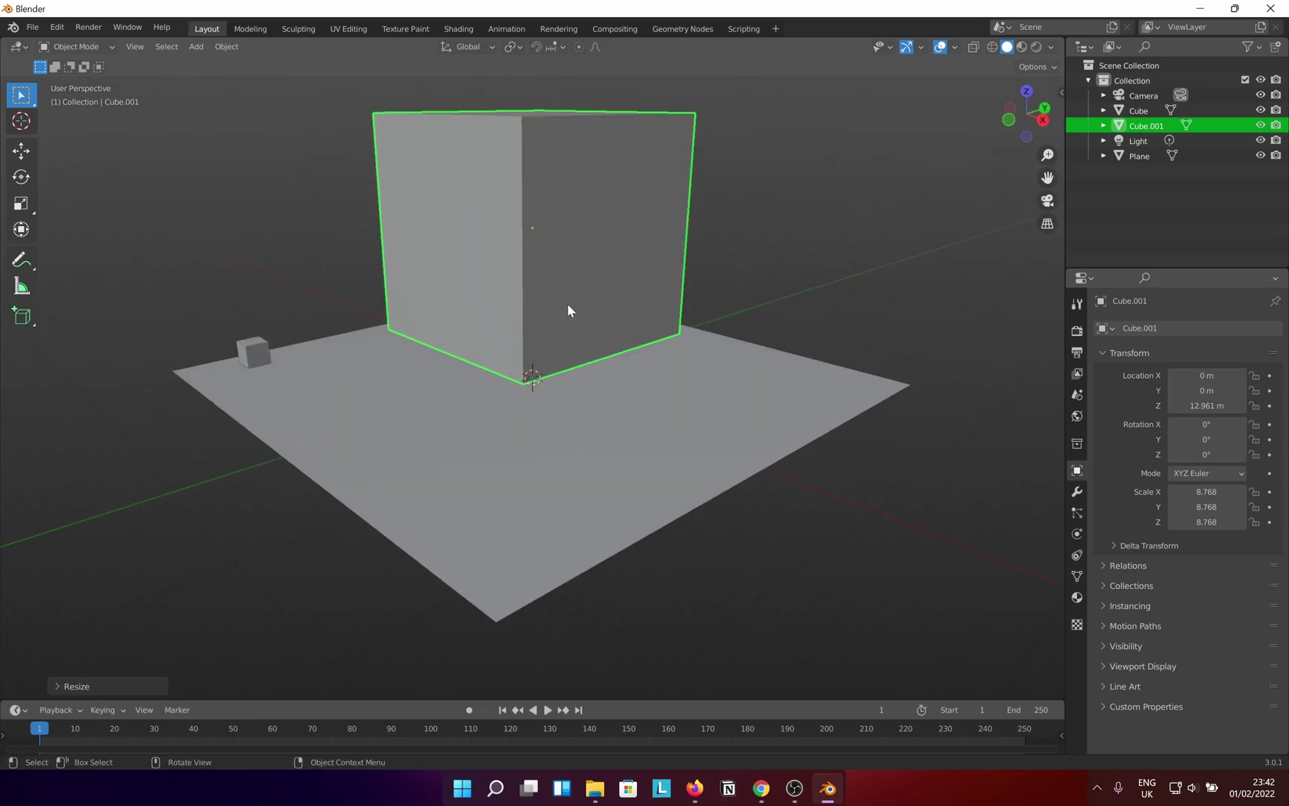
pyautogui.hotkey('ctrl', 'a')
pyautogui.click(555, 304)
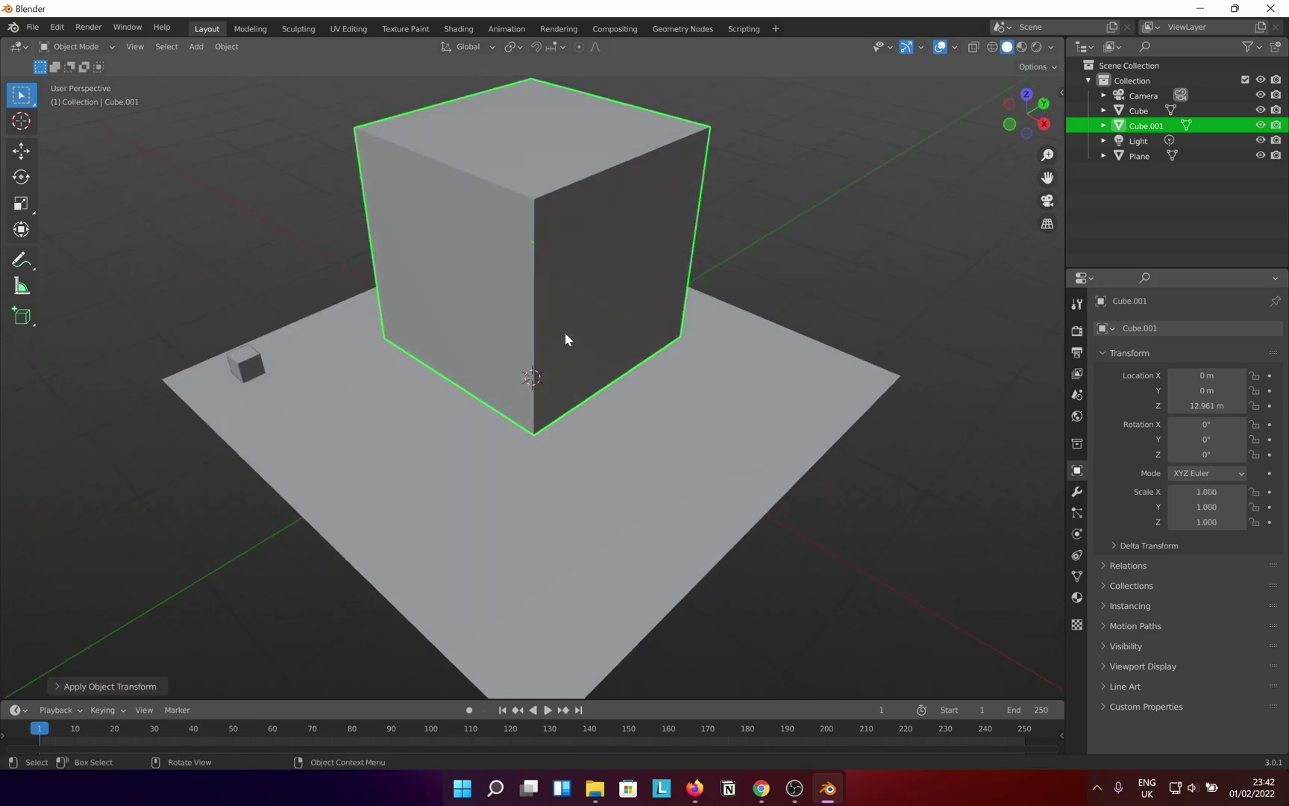
# Add an emitter particle system to Cube.001 with emission End set to frame 1.
pyautogui.click(1077, 515)
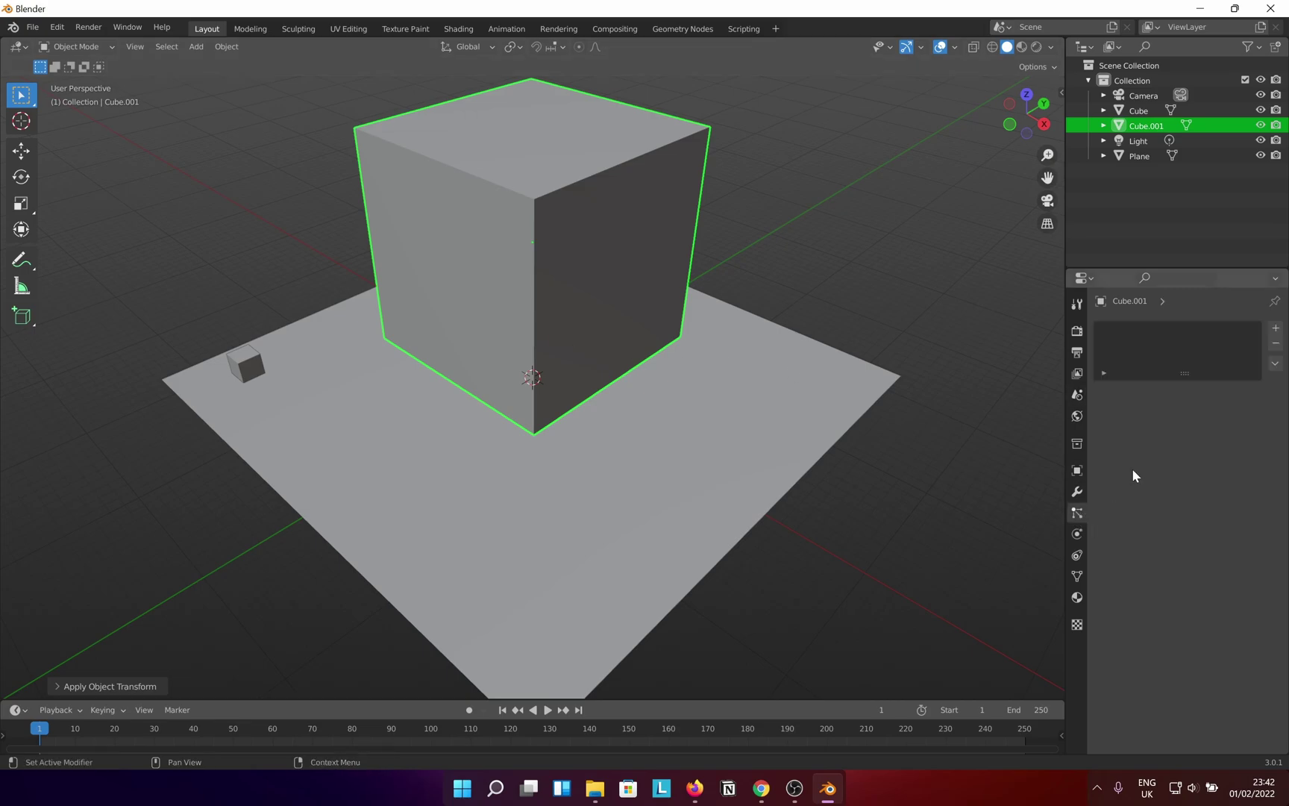
pyautogui.click(1275, 329)
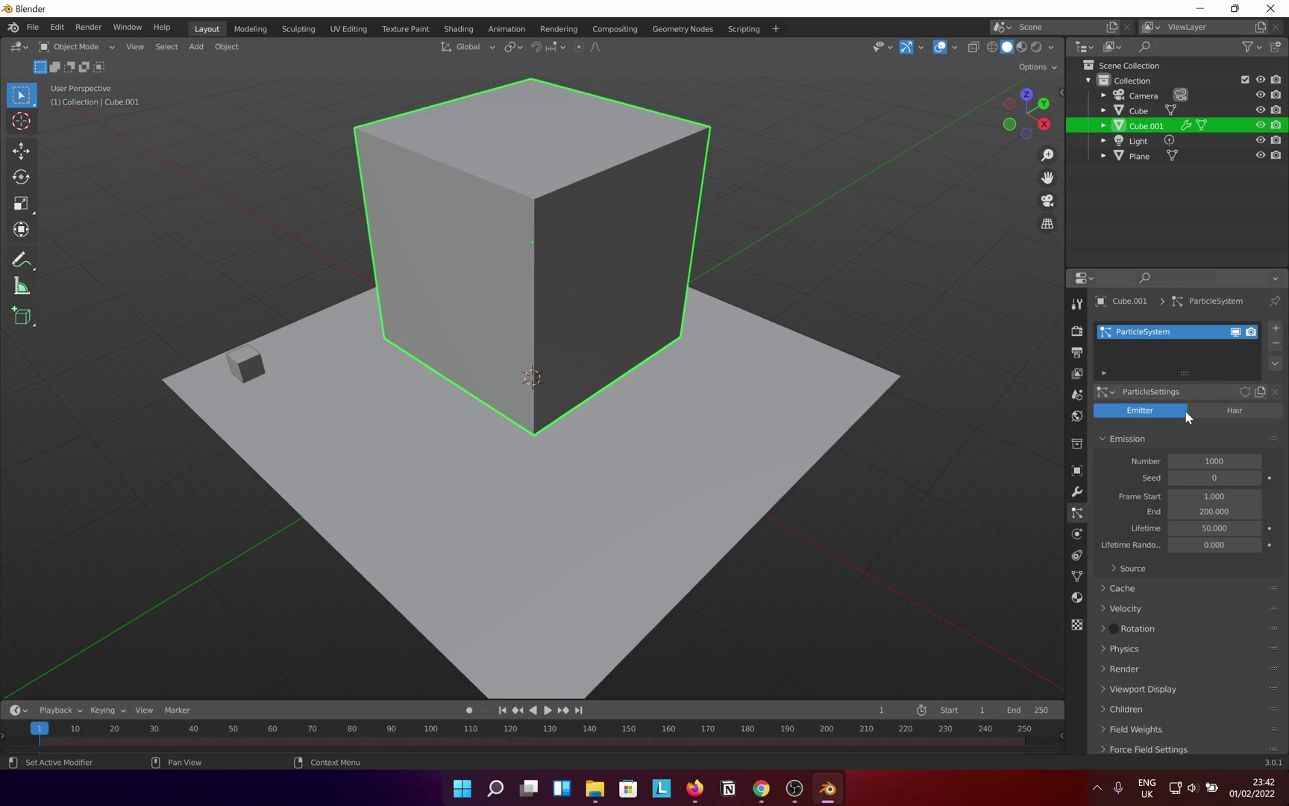
pyautogui.click(1214, 511)
pyautogui.write('1')
pyautogui.press('Return')
pyautogui.scroll(-2, 1105, 684)
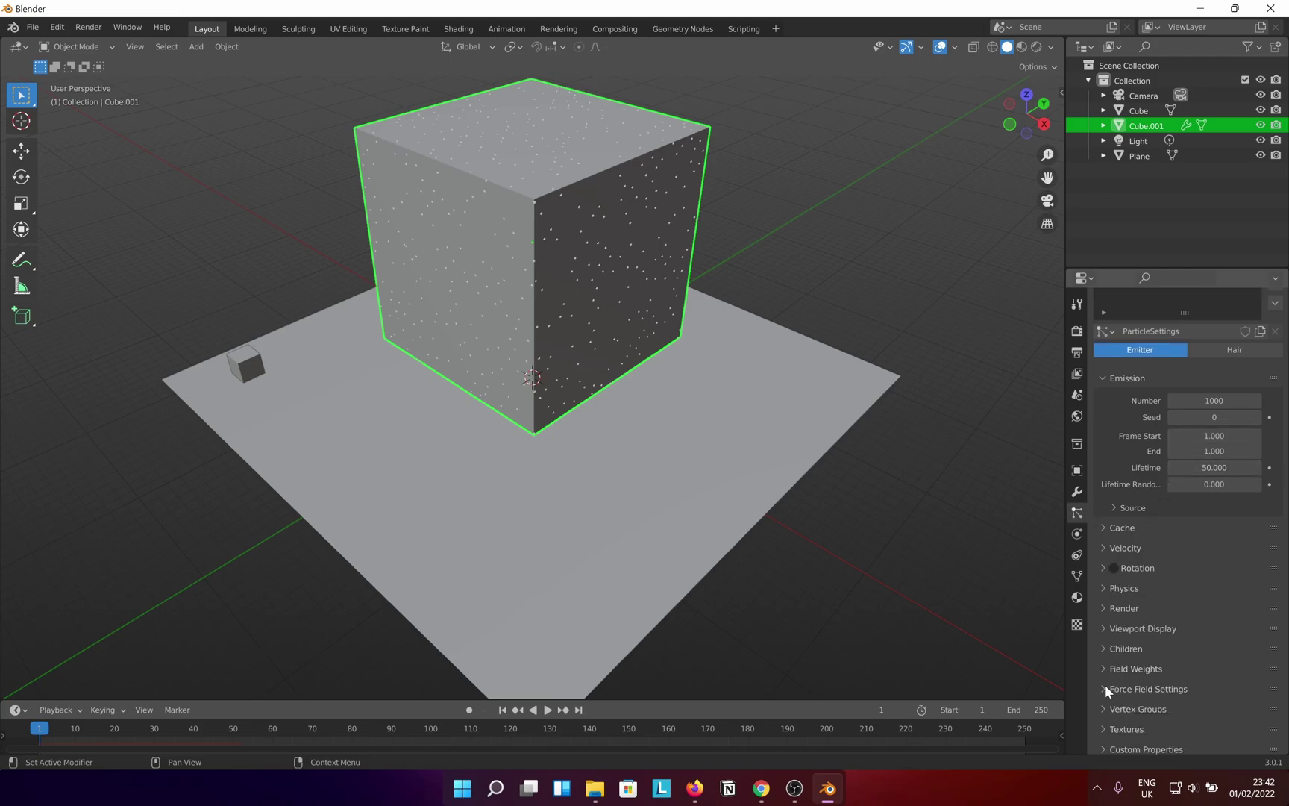
# Set the particle source to emit from Volume with Grid distribution at resolution 10.
pyautogui.click(1116, 508)
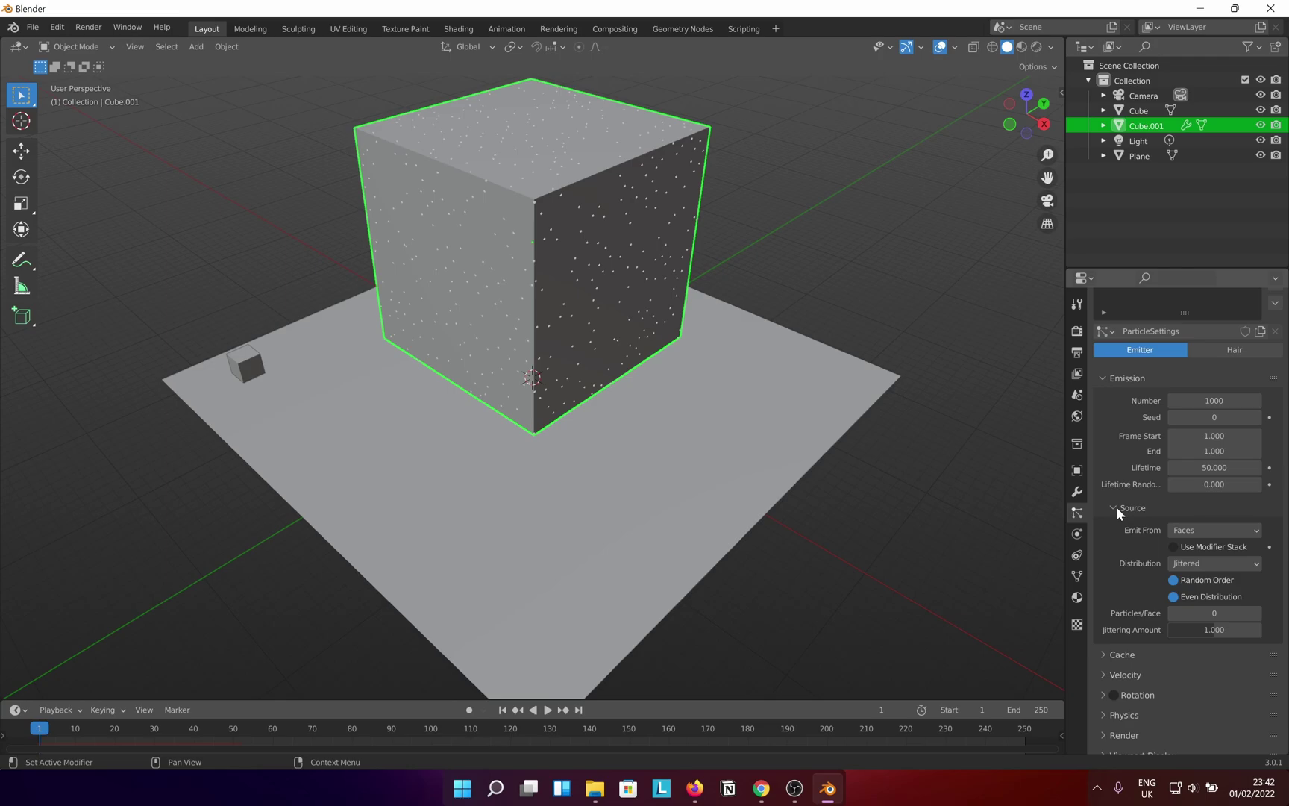
pyautogui.click(1212, 530)
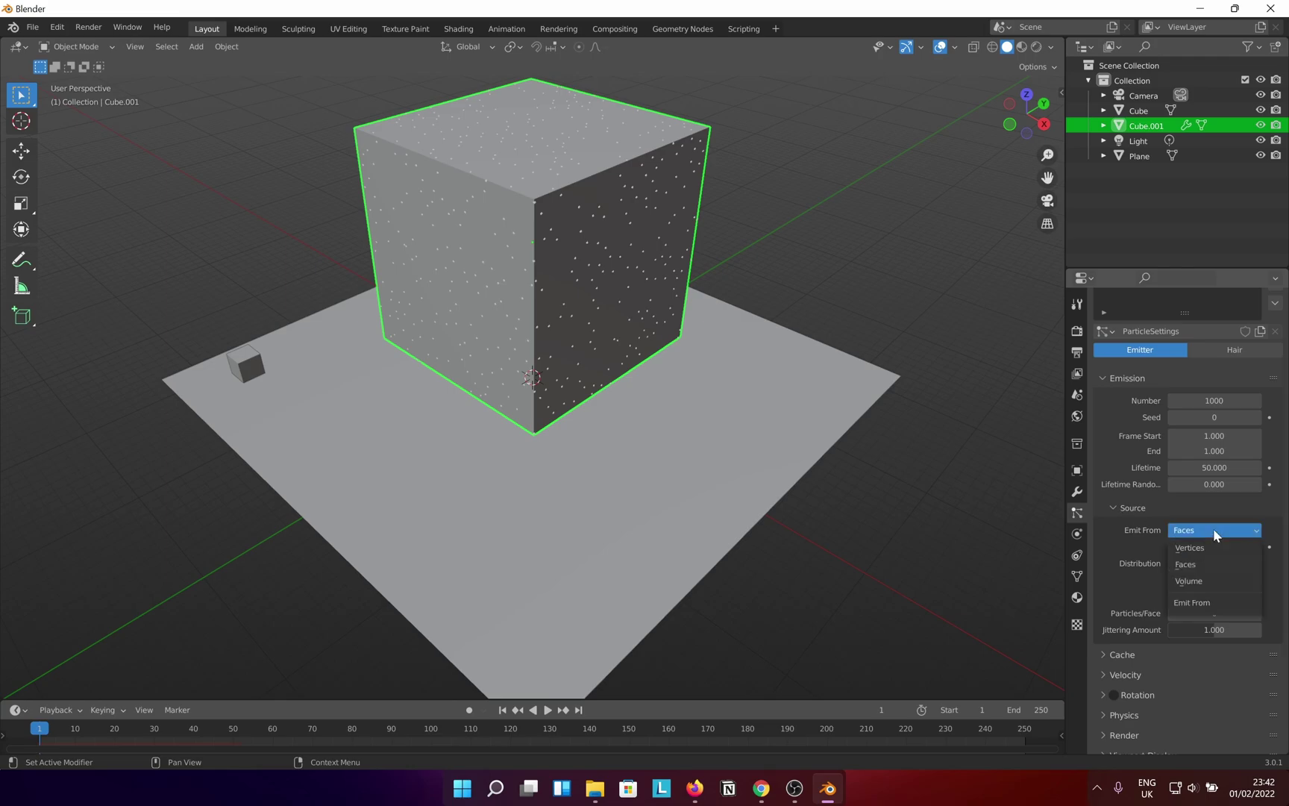
pyautogui.click(1203, 581)
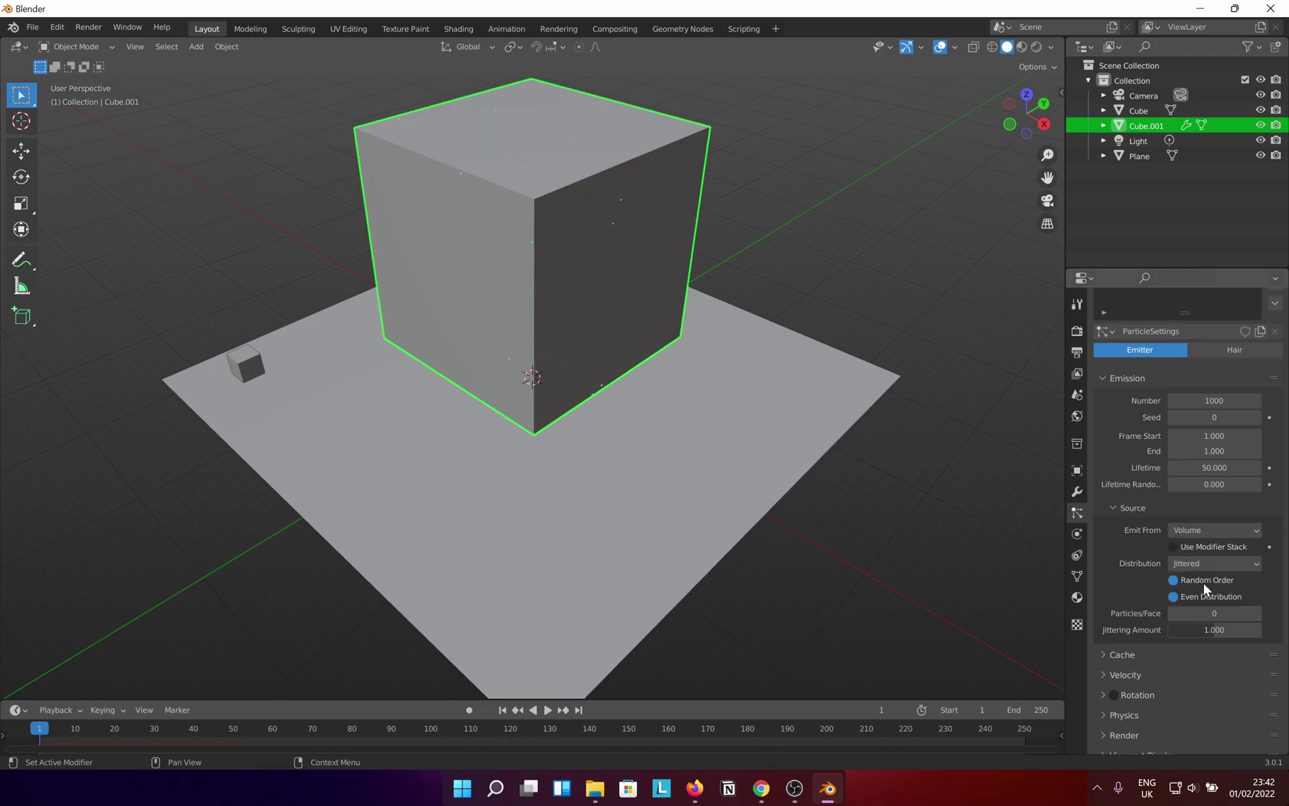
pyautogui.click(1211, 563)
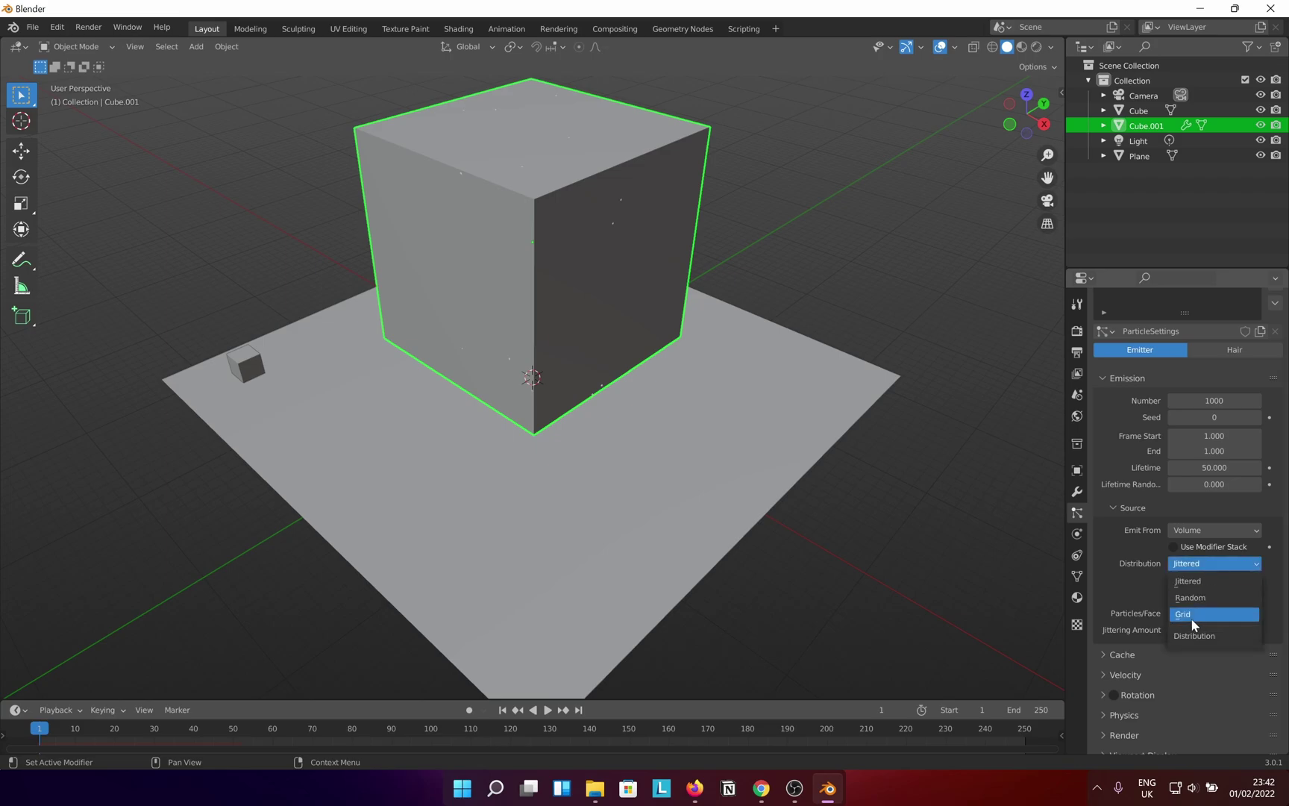
pyautogui.click(1190, 616)
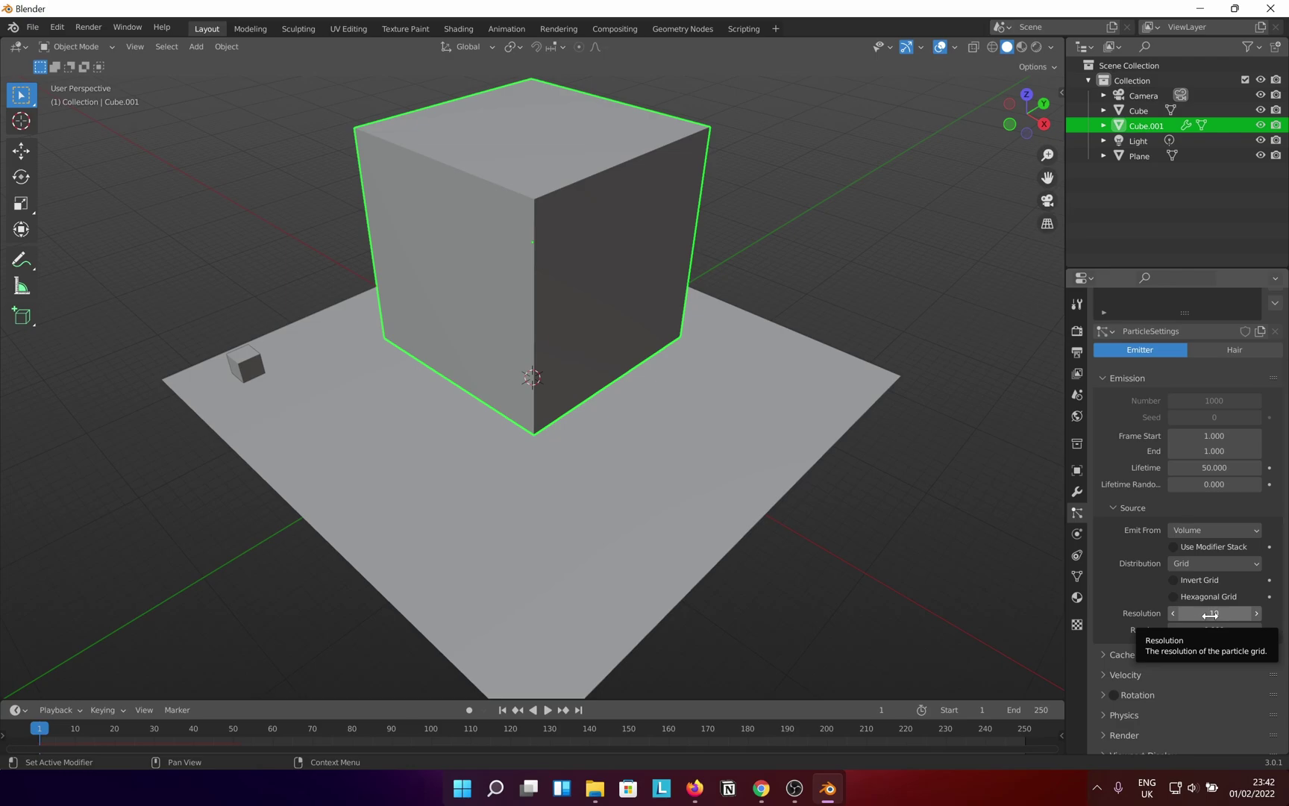
pyautogui.scroll(-3, 1178, 611)
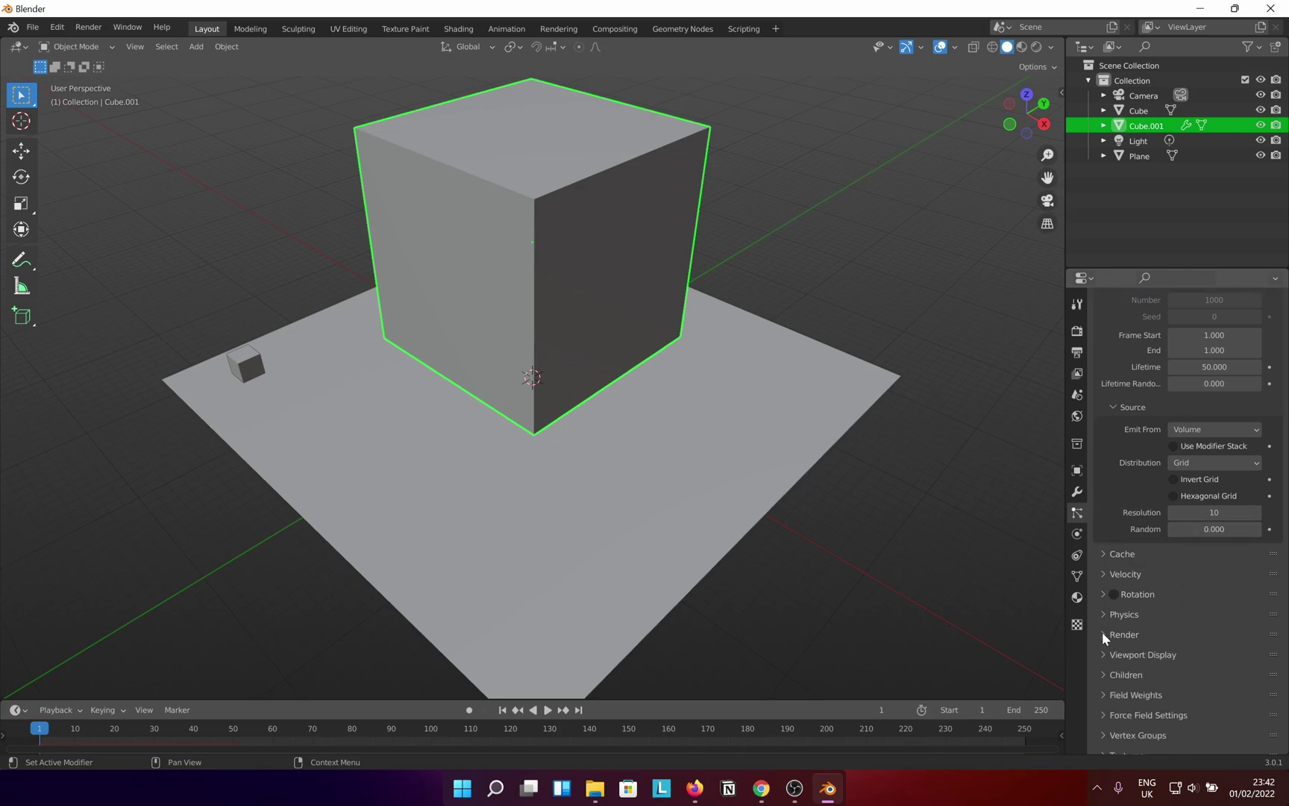
# Set the particle render type to Object.
pyautogui.click(1104, 634)
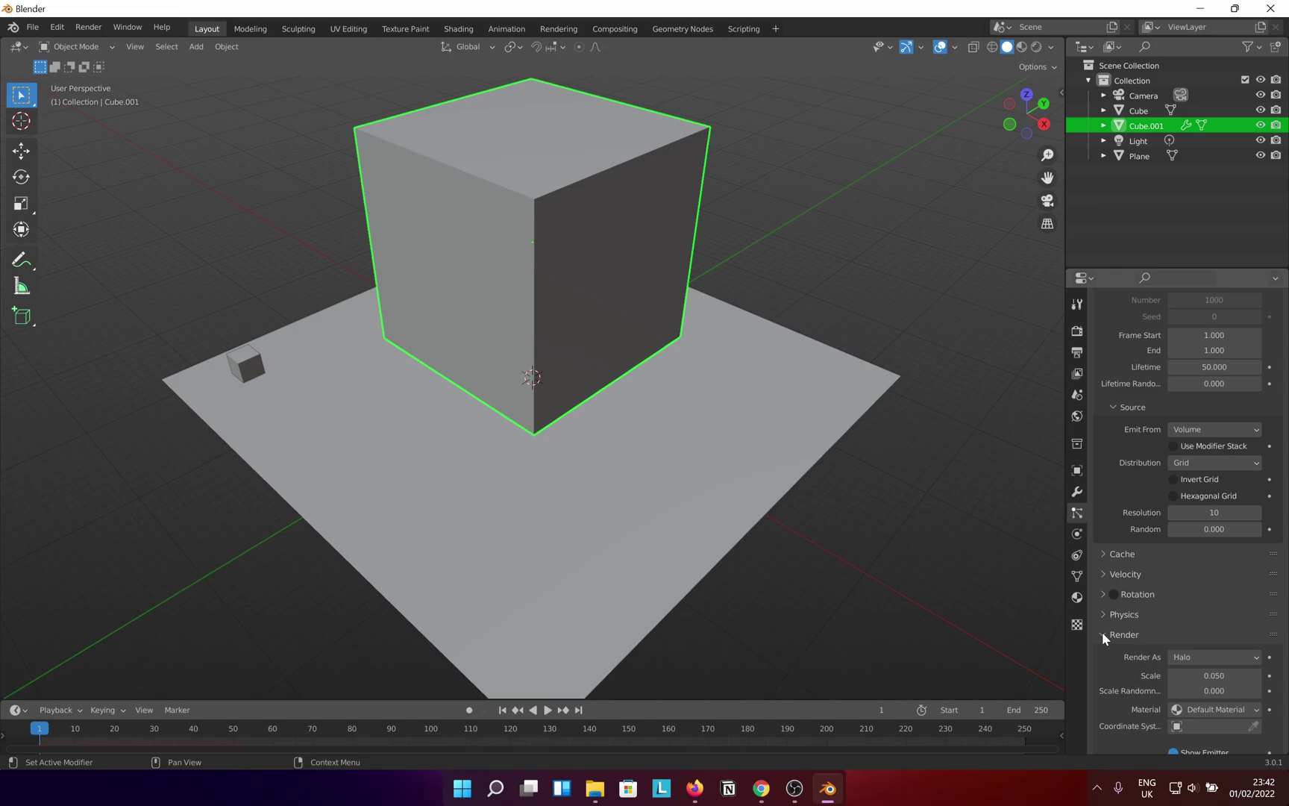
pyautogui.scroll(-2, 1102, 631)
pyautogui.click(1221, 593)
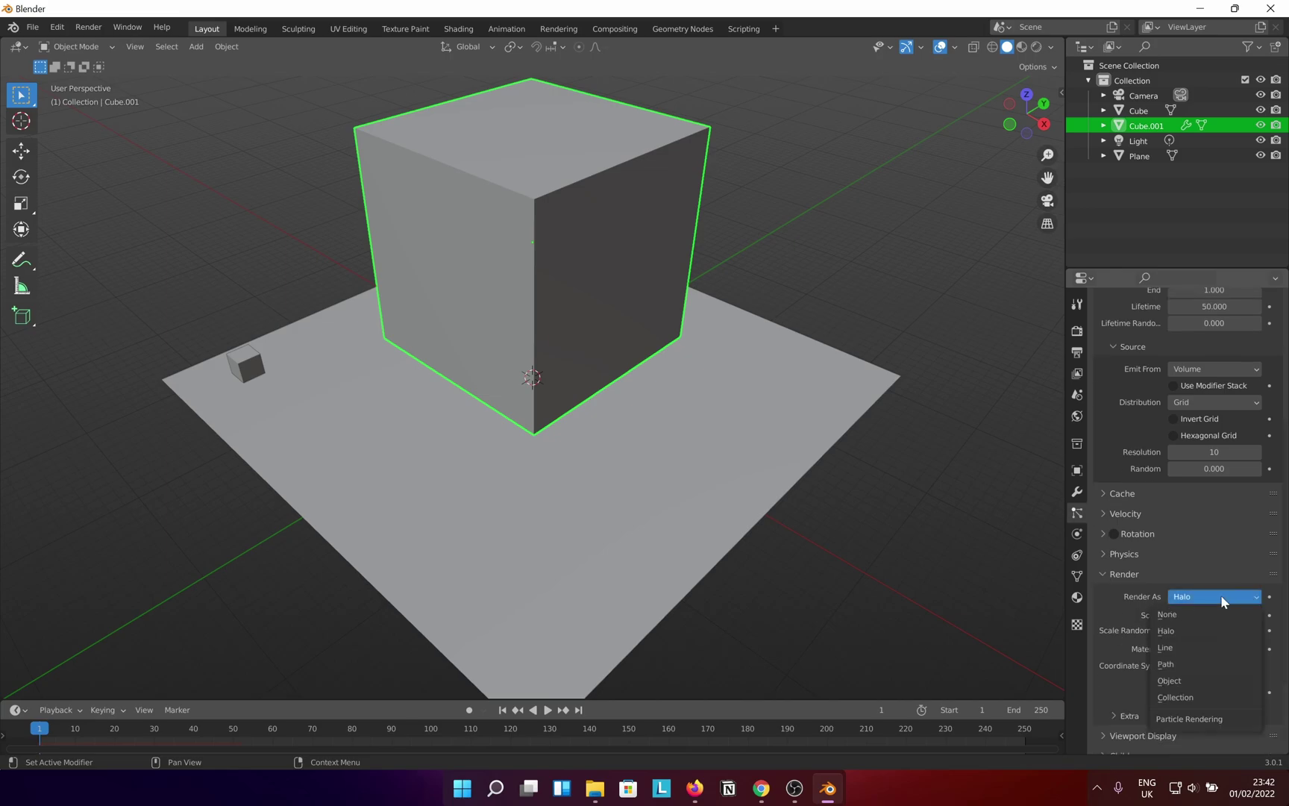
pyautogui.click(1191, 680)
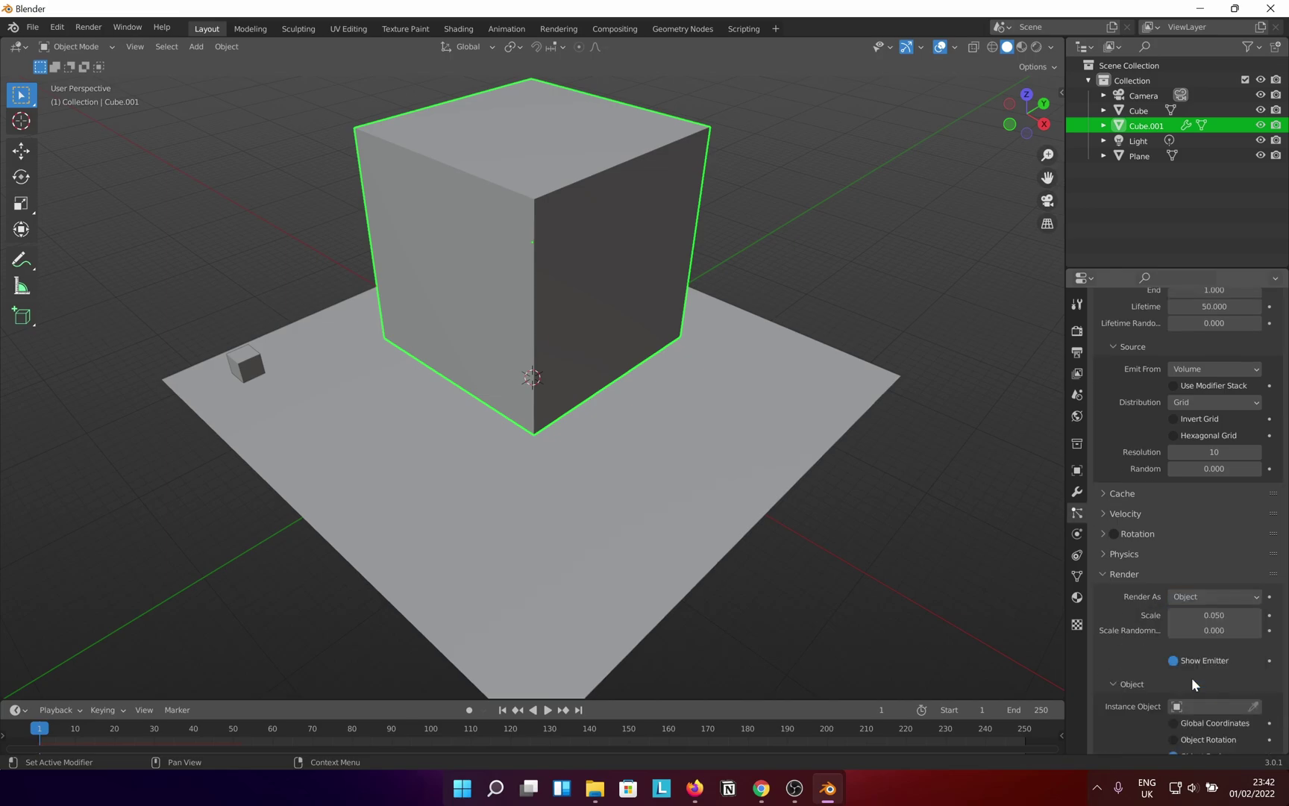
# Pick the small Cube as the particles' instance object.
pyautogui.scroll(-3, 1191, 677)
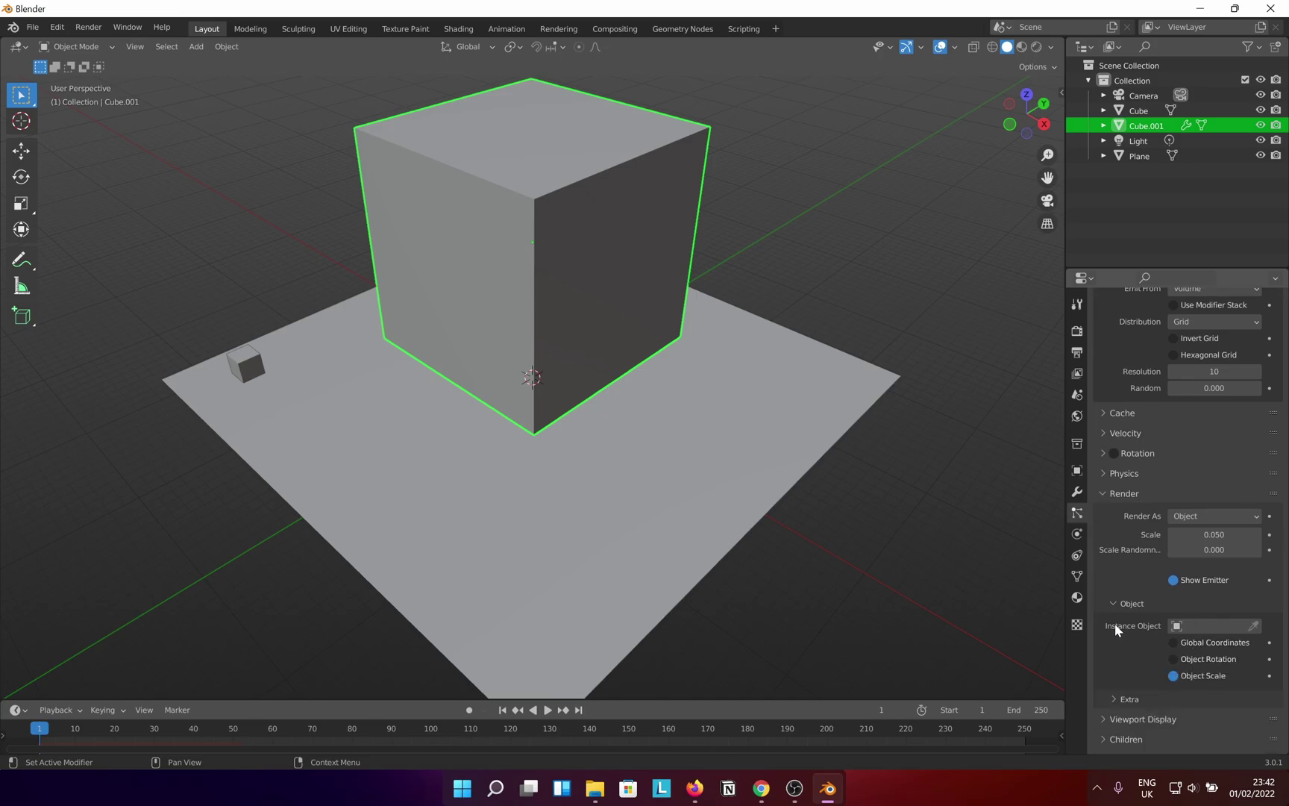
pyautogui.click(1197, 626)
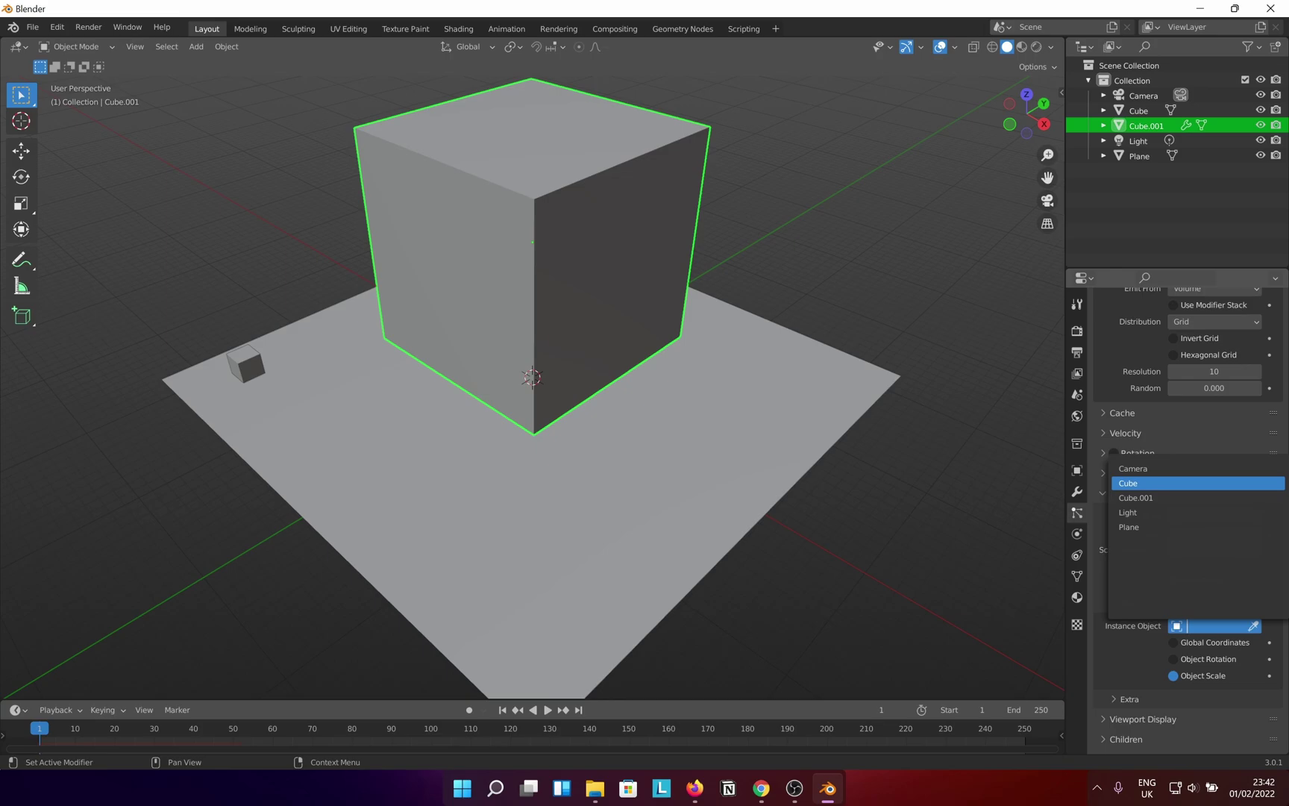
pyautogui.press('Down')
pyautogui.press('Down')
pyautogui.press('Down')
pyautogui.click(1253, 626)
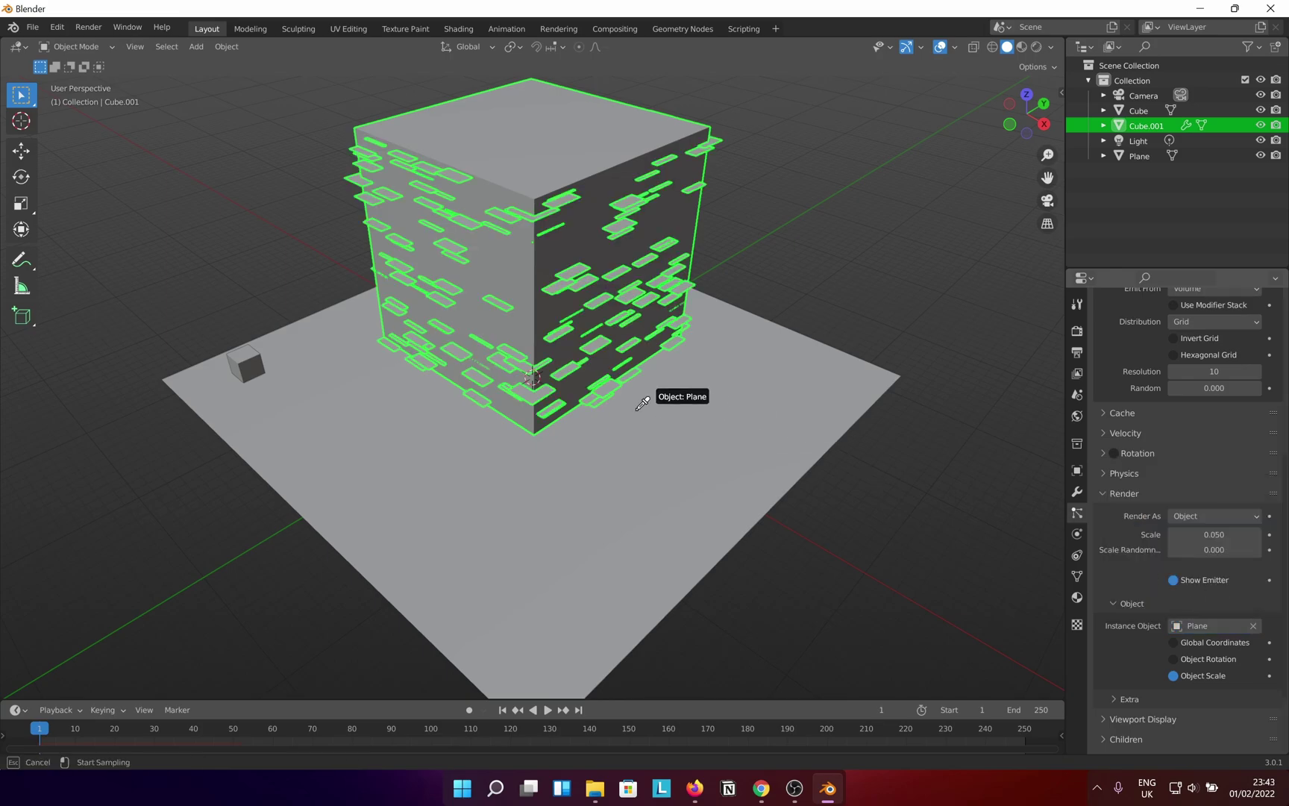
pyautogui.click(242, 362)
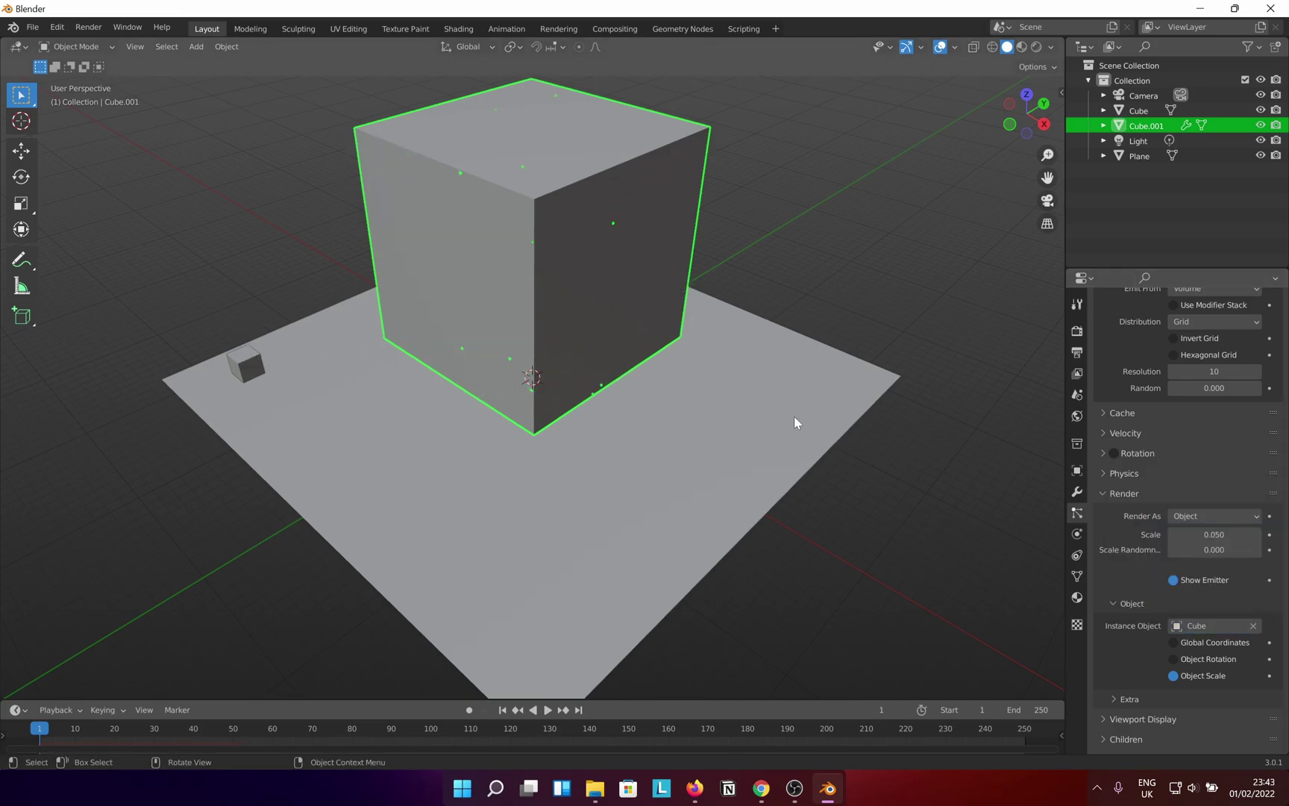
pyautogui.scroll(-2, 1170, 558)
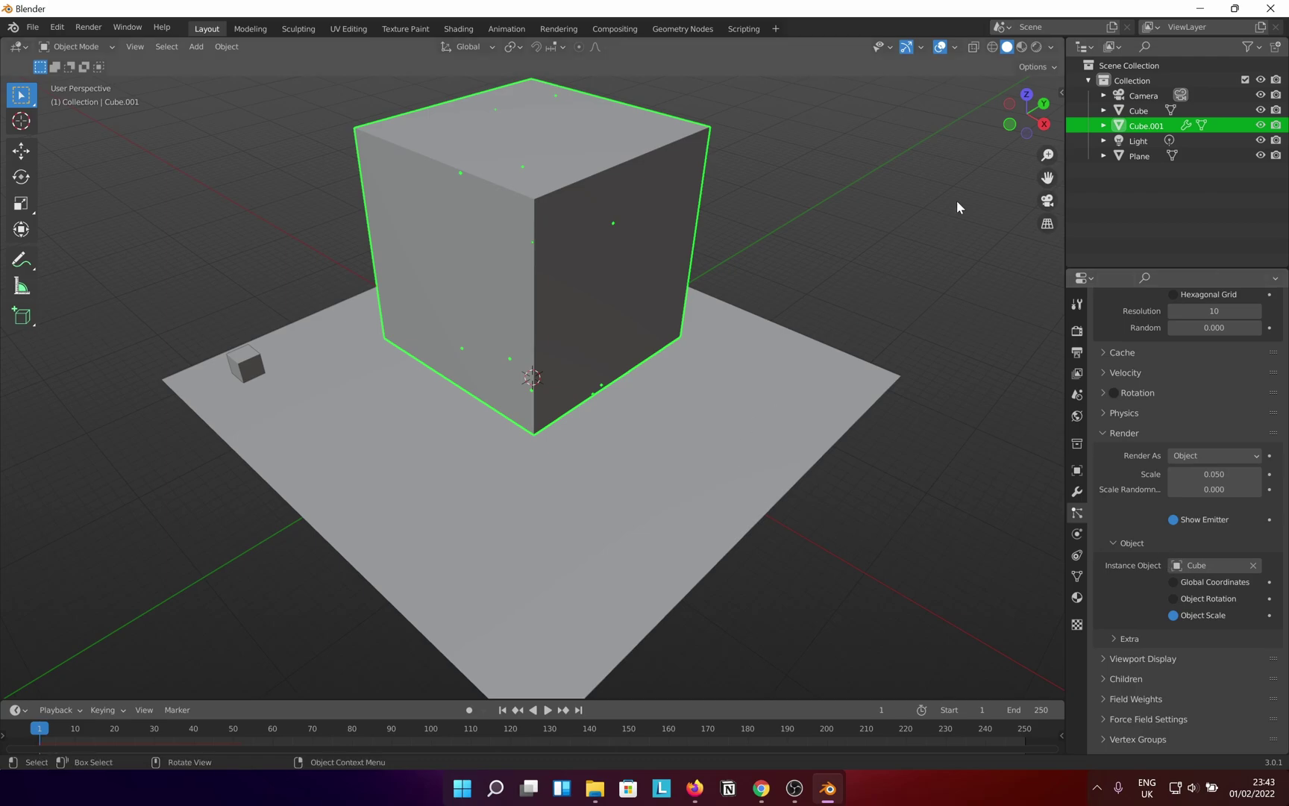
# Switch to wireframe shading and set particle Scale 0.346 with Scale Randomness 0.125.
pyautogui.click(992, 48)
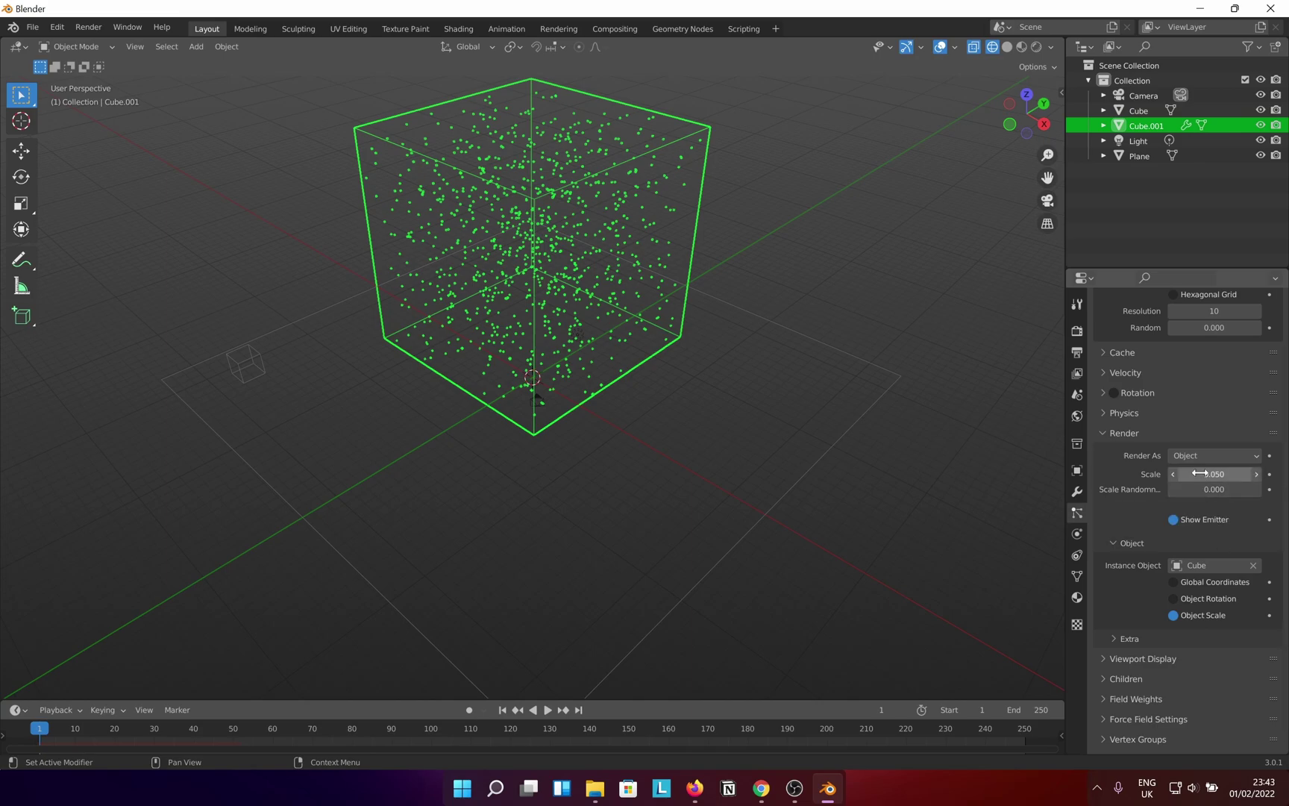
pyautogui.moveTo(1199, 472); pyautogui.dragTo(1263, 490)
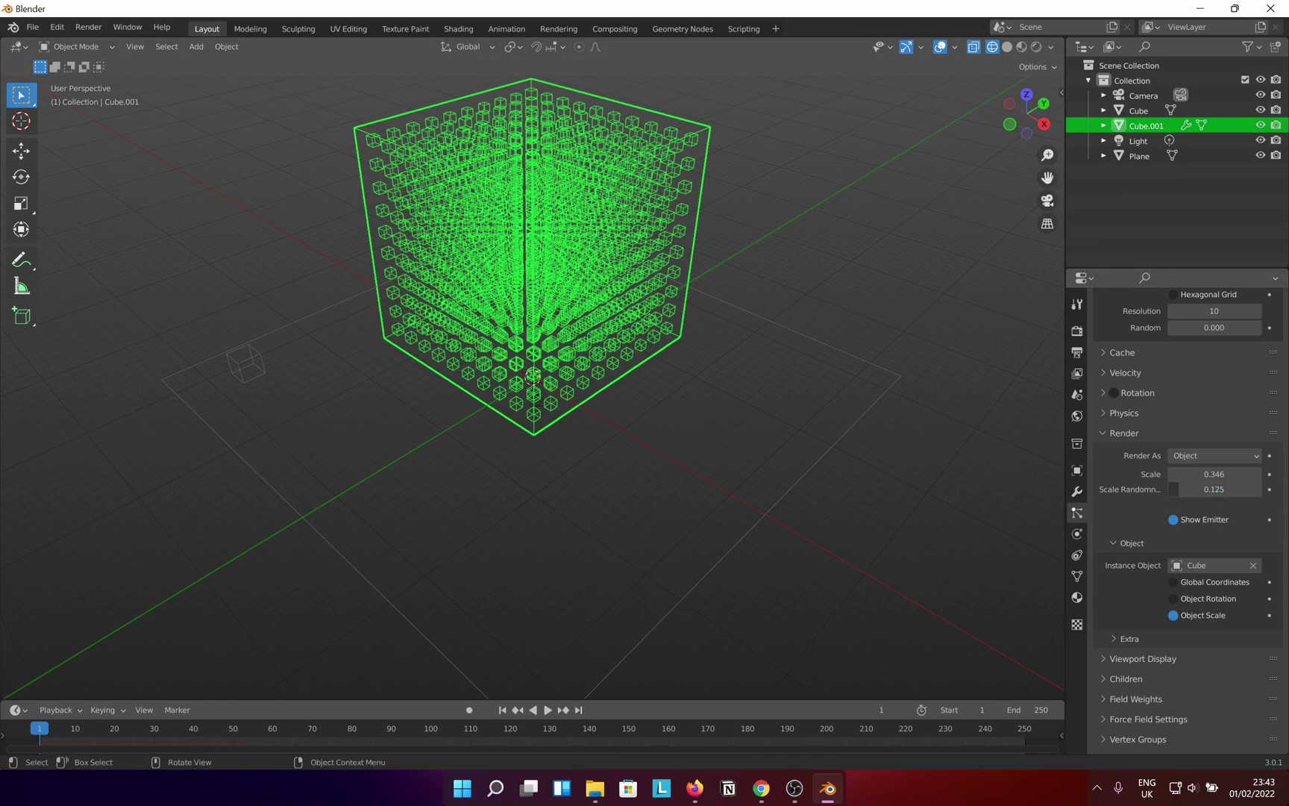
pyautogui.moveTo(423, 320); pyautogui.dragTo(573, 272, button='middle')
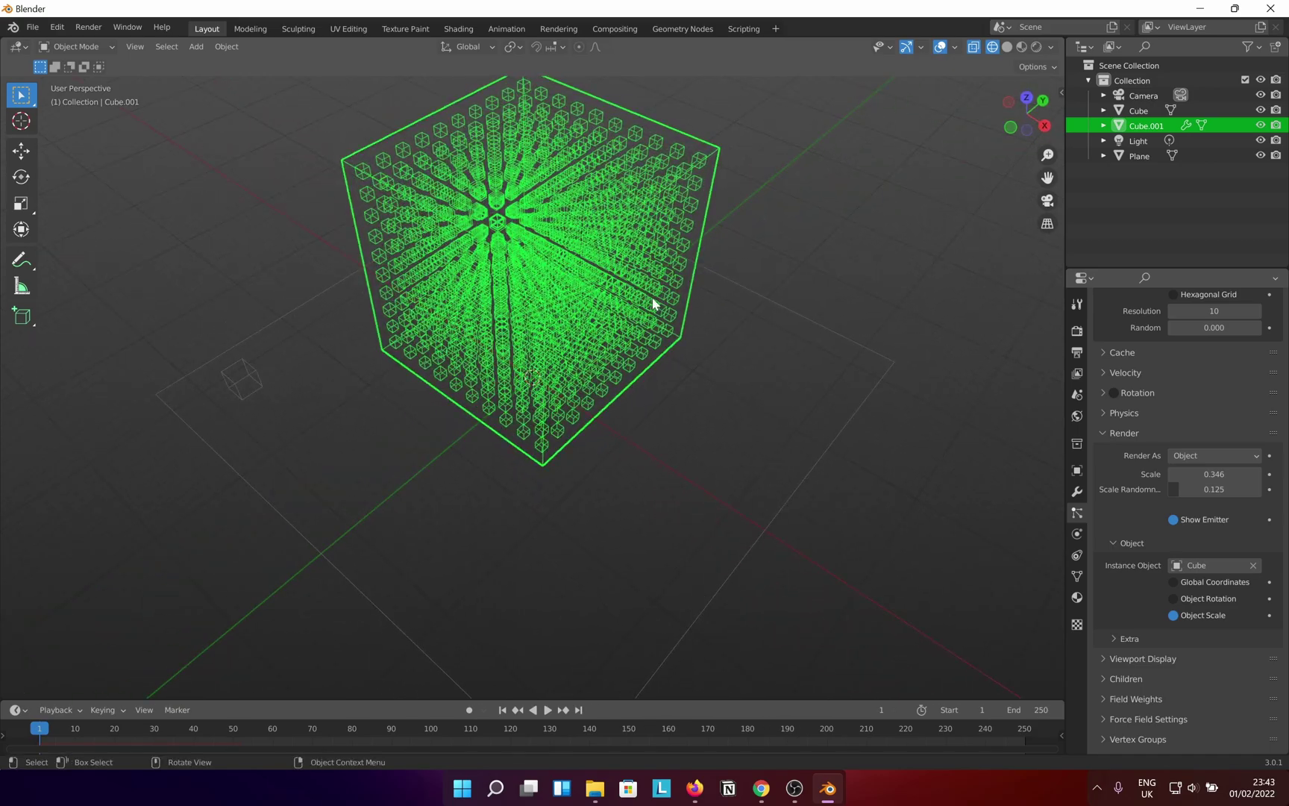
# Enable particle rotation with Randomize 1.000 and lower the grid resolution to 9.
pyautogui.click(1103, 391)
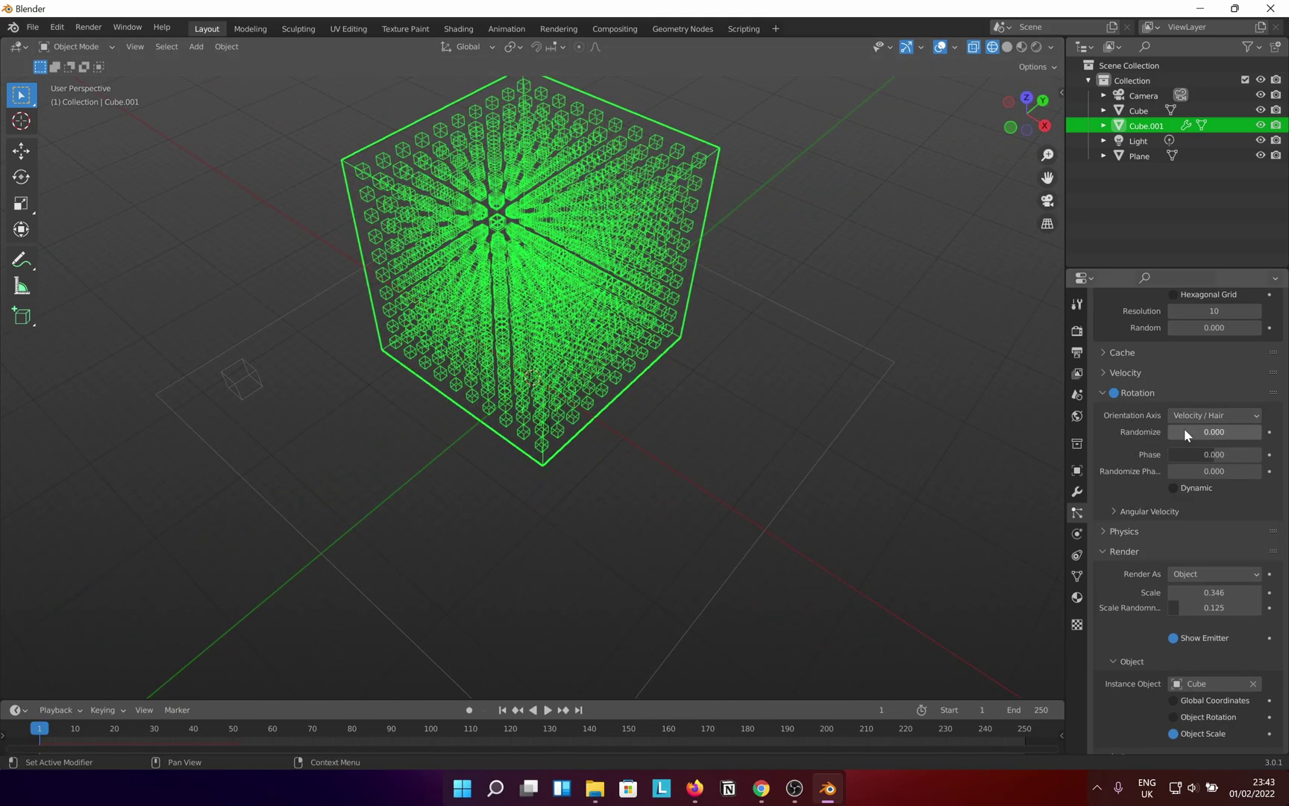
pyautogui.moveTo(1184, 429); pyautogui.dragTo(1267, 438)
pyautogui.moveTo(643, 399); pyautogui.dragTo(630, 425, button='middle')
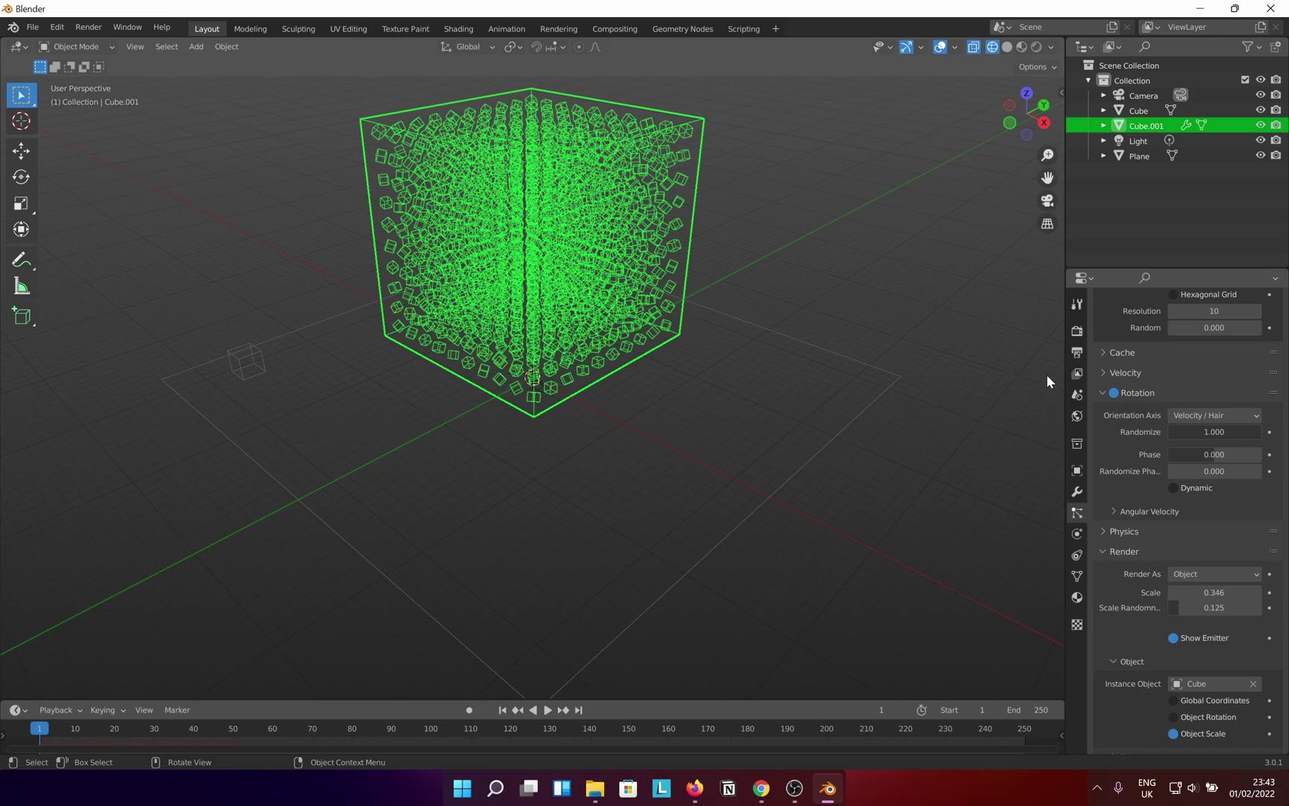
pyautogui.scroll(3, 1222, 349)
pyautogui.moveTo(1214, 392)
pyautogui.mouseDown()
pyautogui.moveTo(1187, 391)
pyautogui.moveTo(1249, 392)
pyautogui.moveTo(1209, 392)
pyautogui.mouseUp()
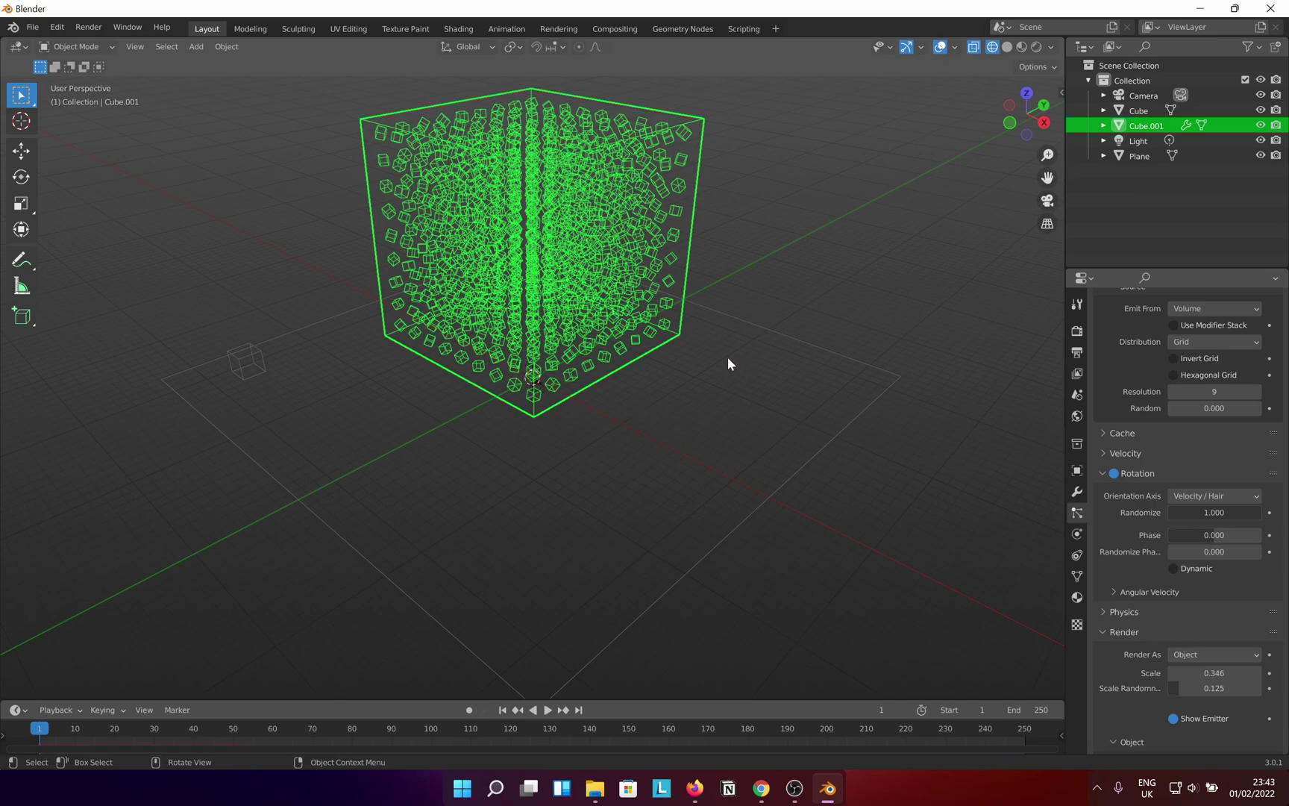
# Create a new collection in the Outliner.
pyautogui.rightClick(1124, 202)
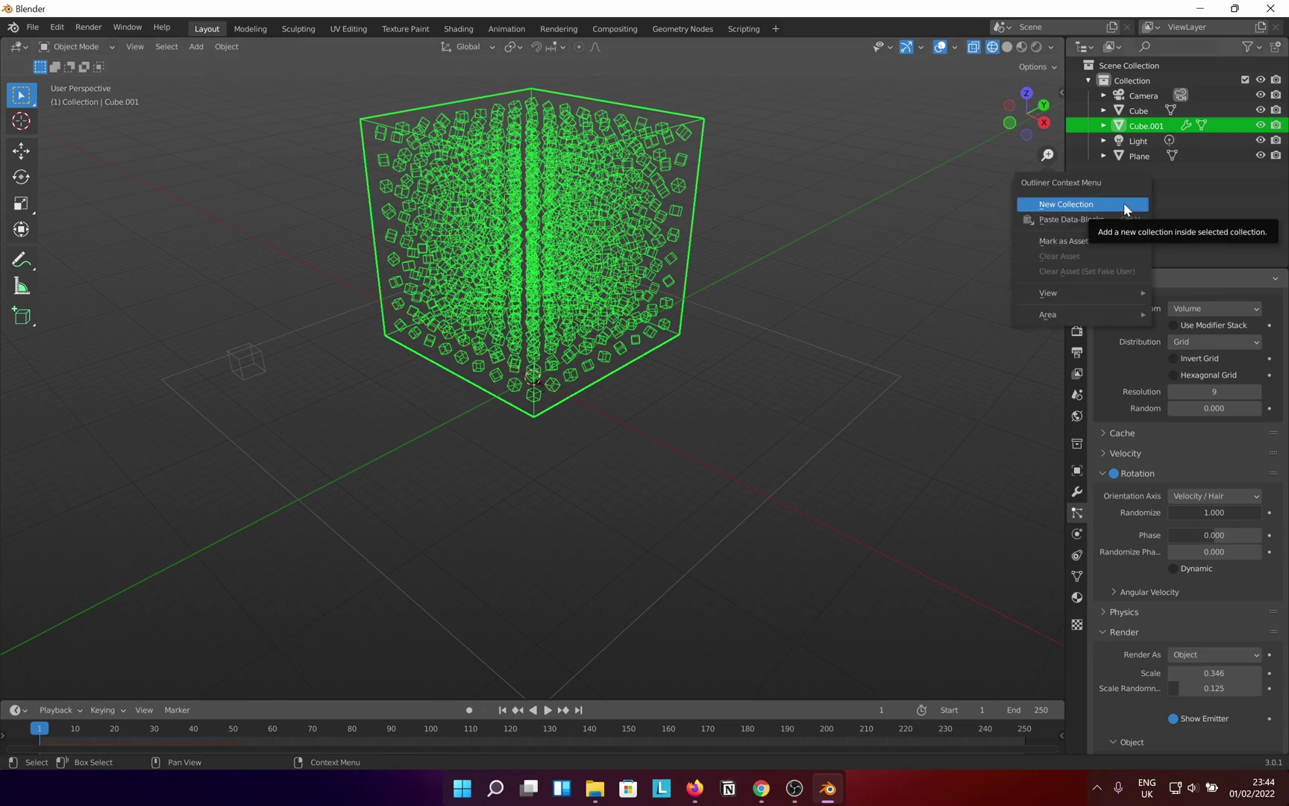
pyautogui.click(1124, 202)
pyautogui.click(1143, 176)
# Rename the collection 'Bodiesssss' and move Cube.001 into it.
pyautogui.doubleClick(1138, 174)
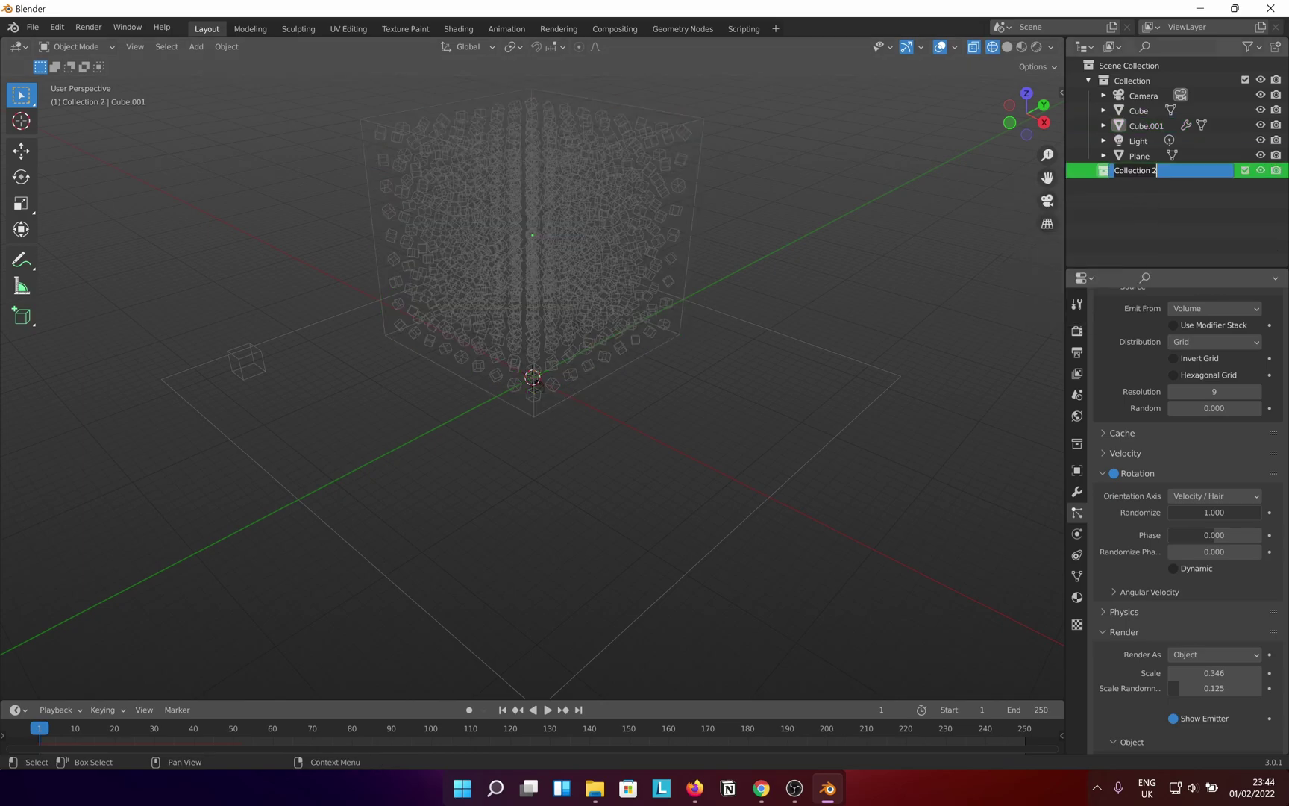
pyautogui.write('b')
pyautogui.press('BackSpace')
pyautogui.write('Boa')
pyautogui.press('BackSpace')
pyautogui.write('diesssss')
pyautogui.press('Return')
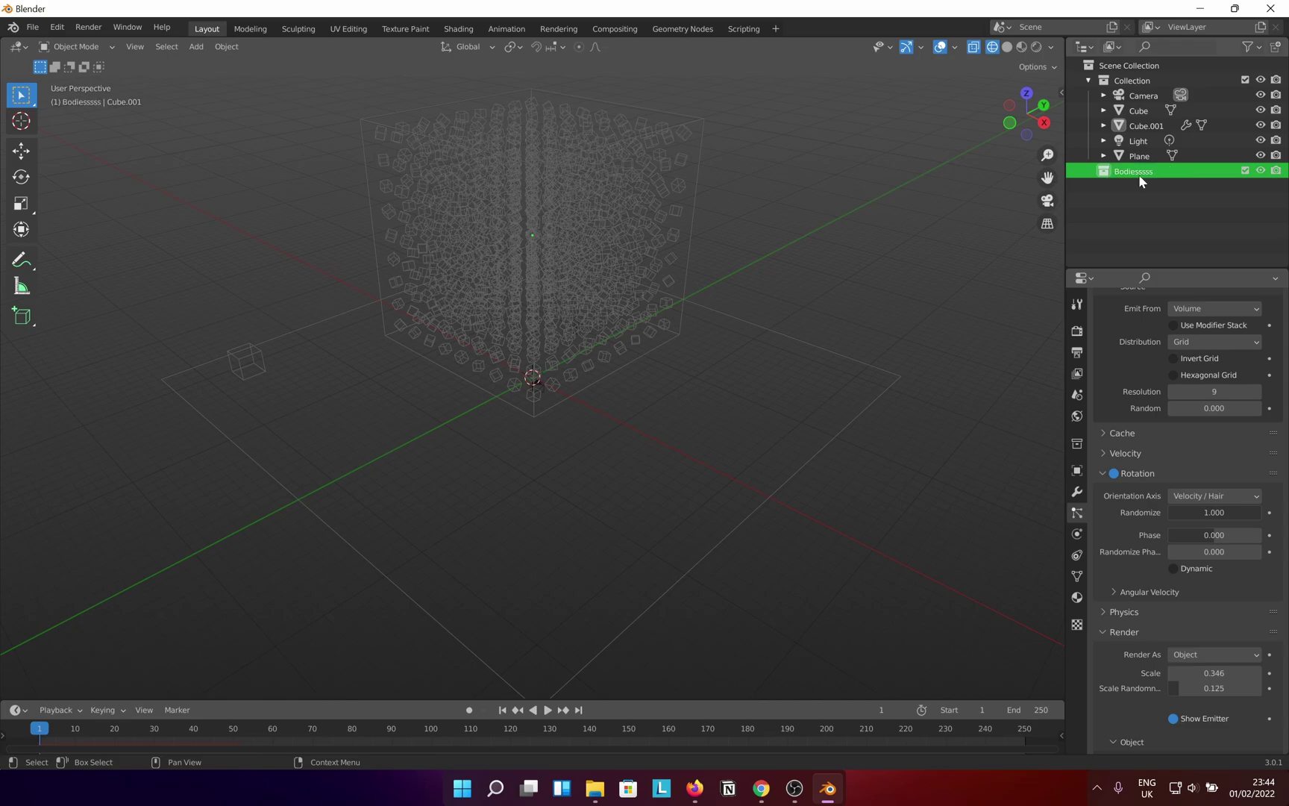
pyautogui.click(1139, 128)
pyautogui.moveTo(1139, 128); pyautogui.dragTo(1138, 174)
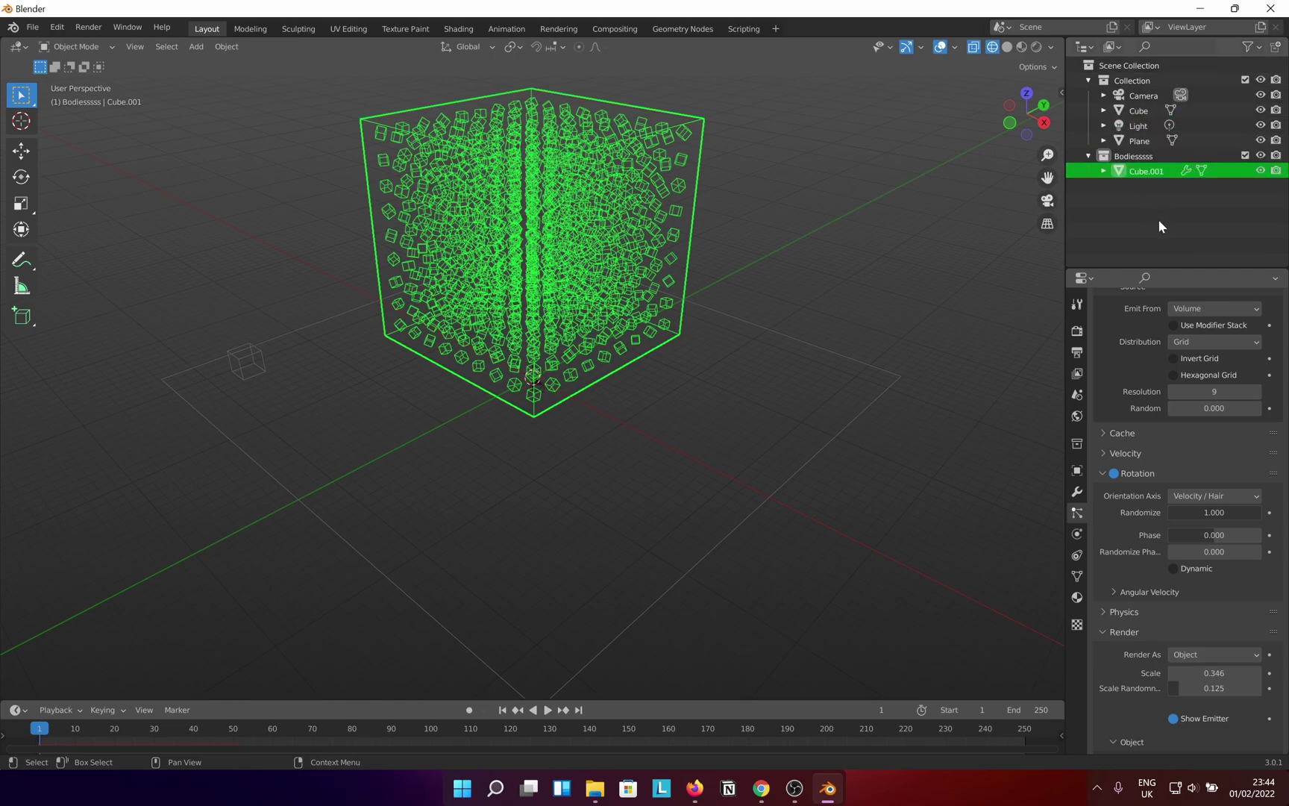
# Give the Plane a Rigid Body with Type set to Passive.
pyautogui.click(881, 402)
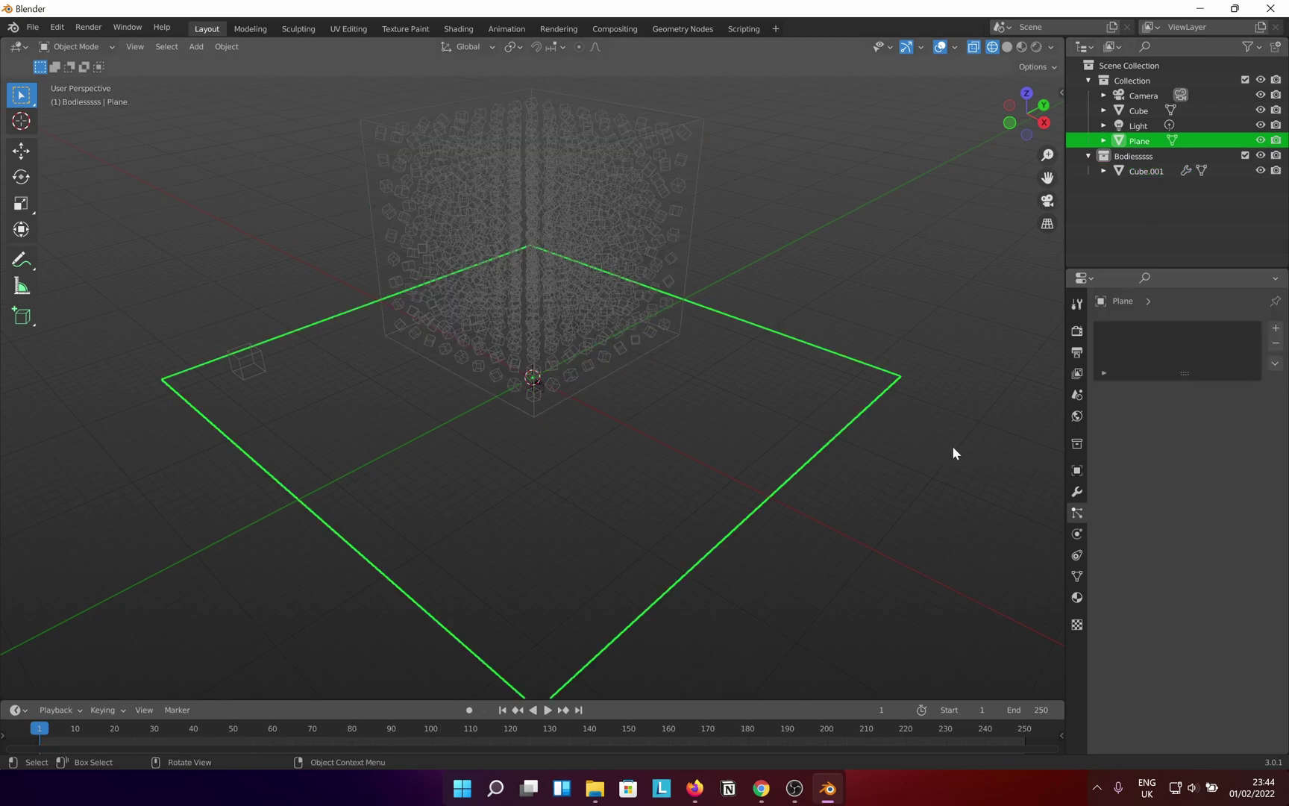
pyautogui.click(1076, 533)
pyautogui.click(1234, 361)
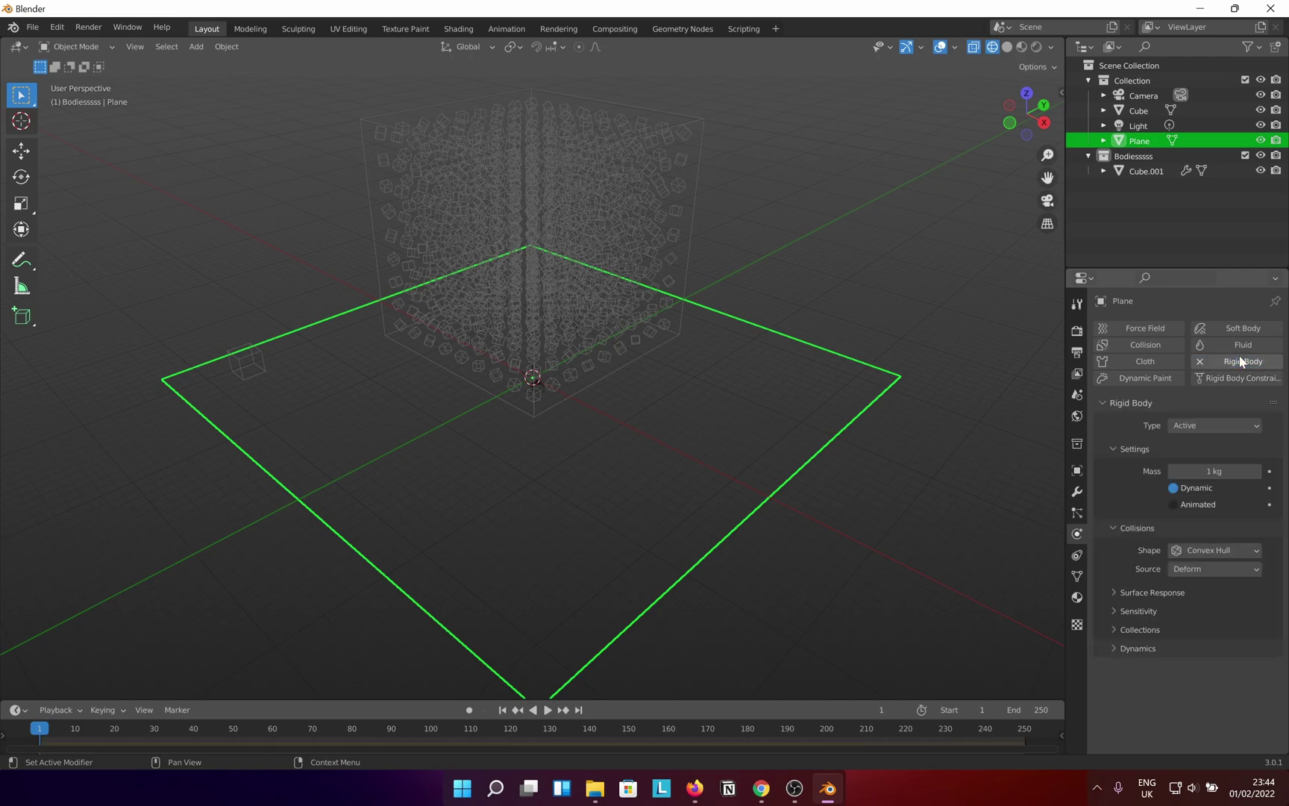
pyautogui.click(1200, 425)
pyautogui.click(1185, 459)
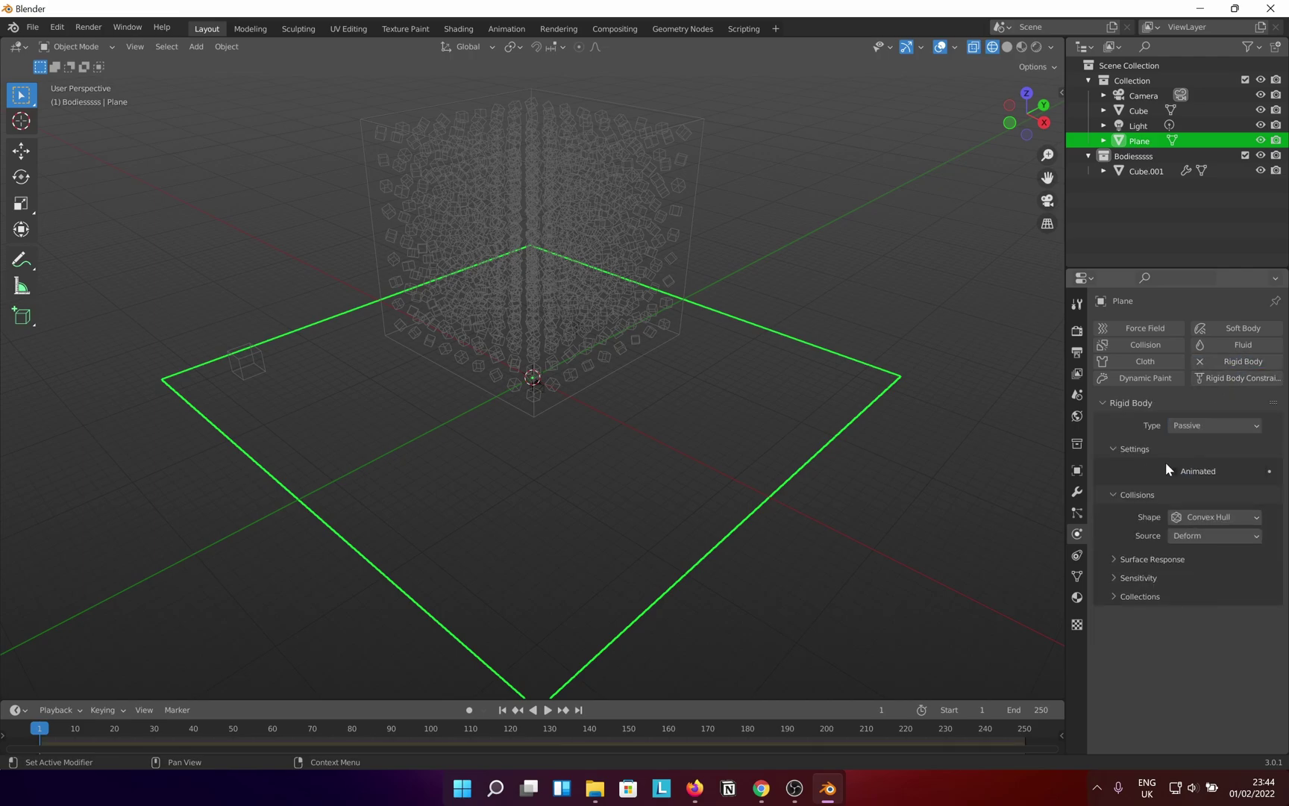
# Convert Cube.001's particle instances into real cube objects with Make Instances Real.
pyautogui.click(1139, 170)
pyautogui.click(1077, 494)
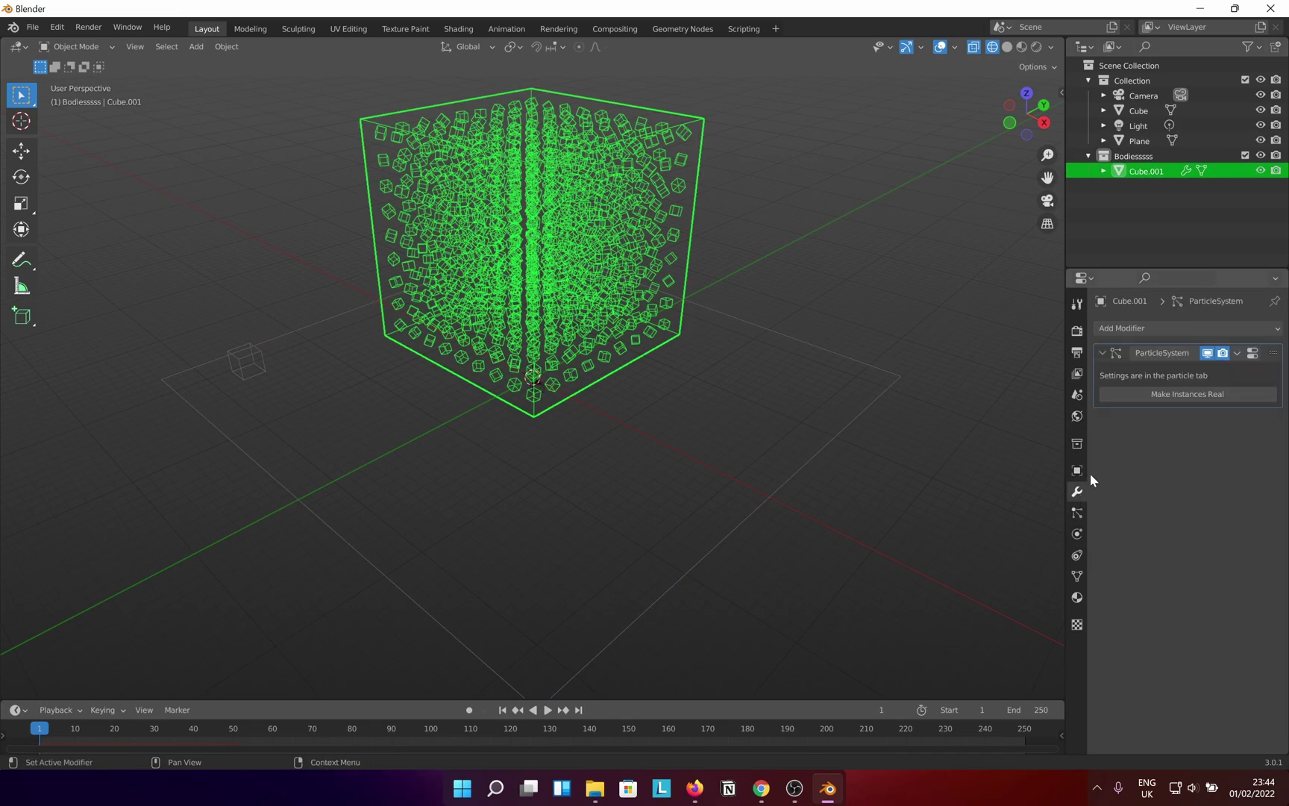
pyautogui.click(1206, 396)
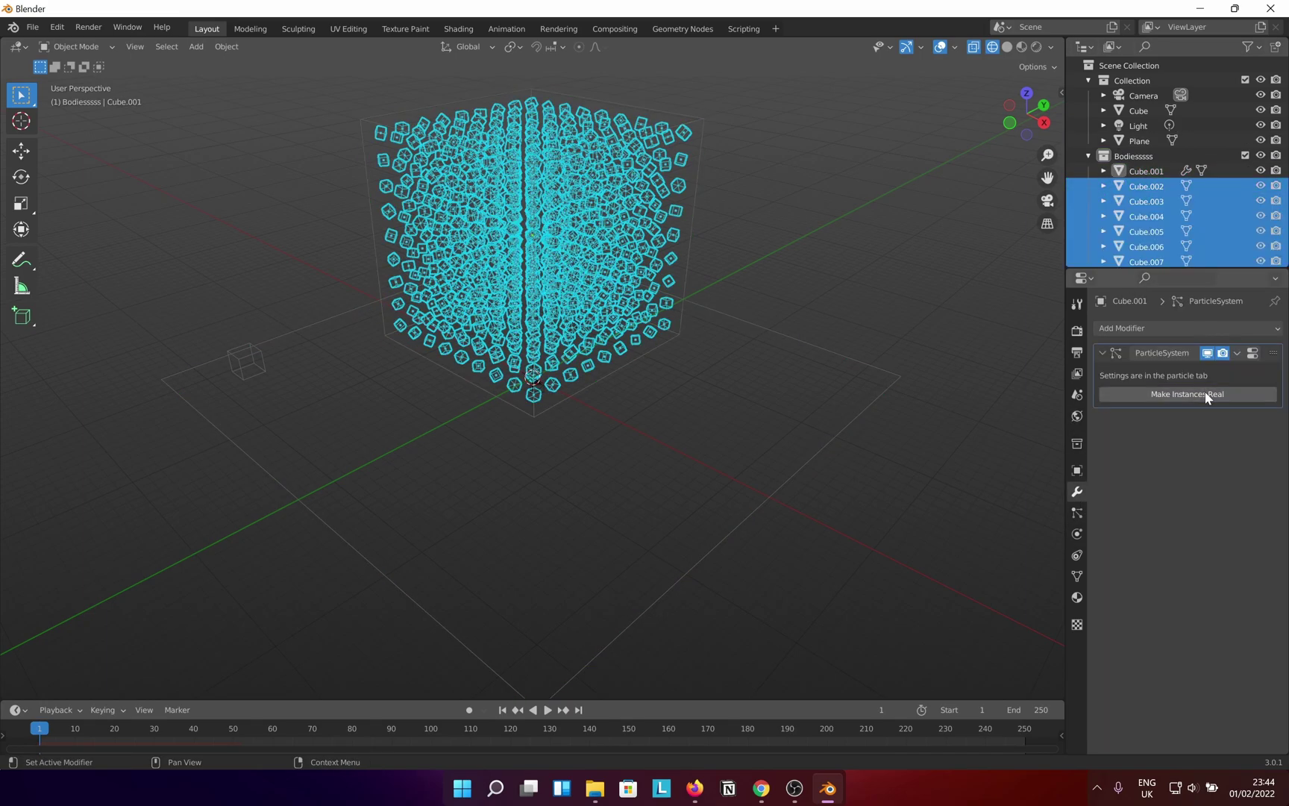
# Delete the original emitter Cube.001, leaving the individual cubes in Bodiesssss.
pyautogui.click(1148, 172)
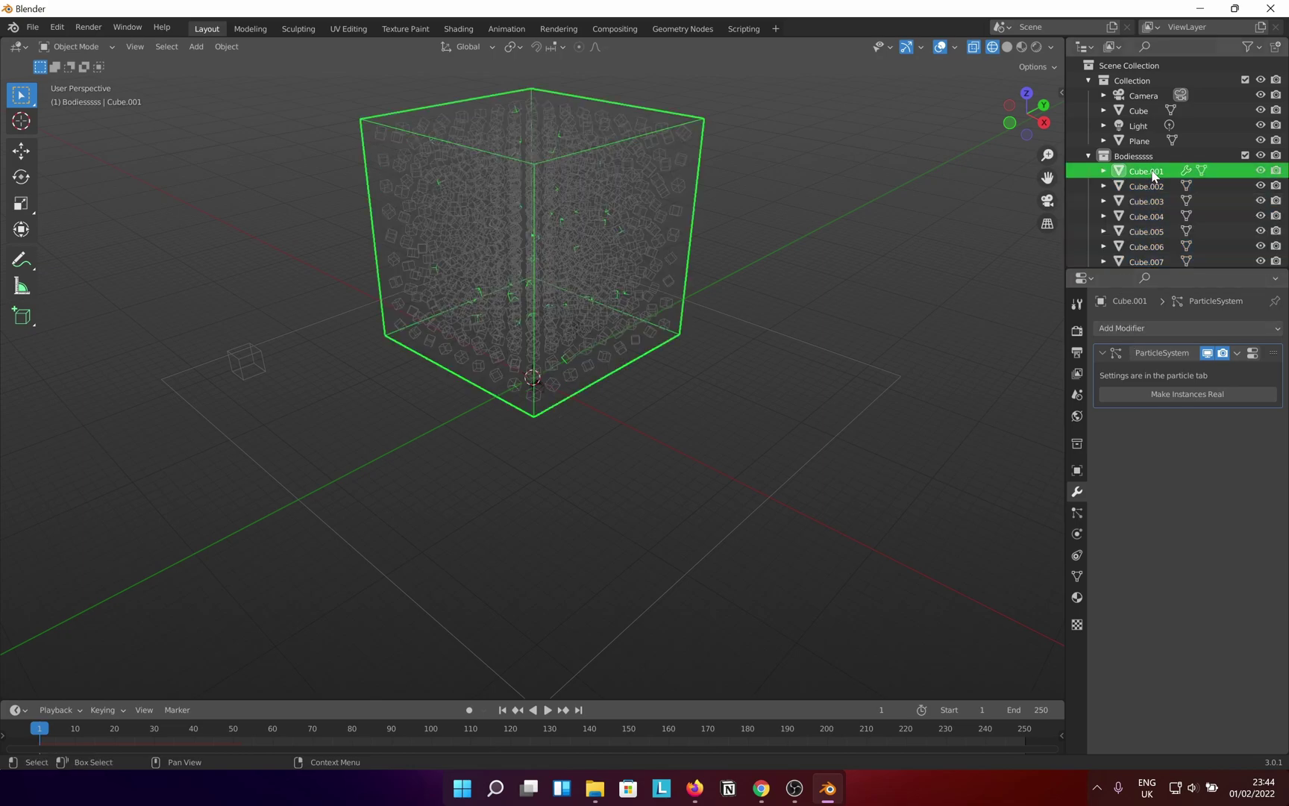
pyautogui.press('Delete')
pyautogui.click(600, 223)
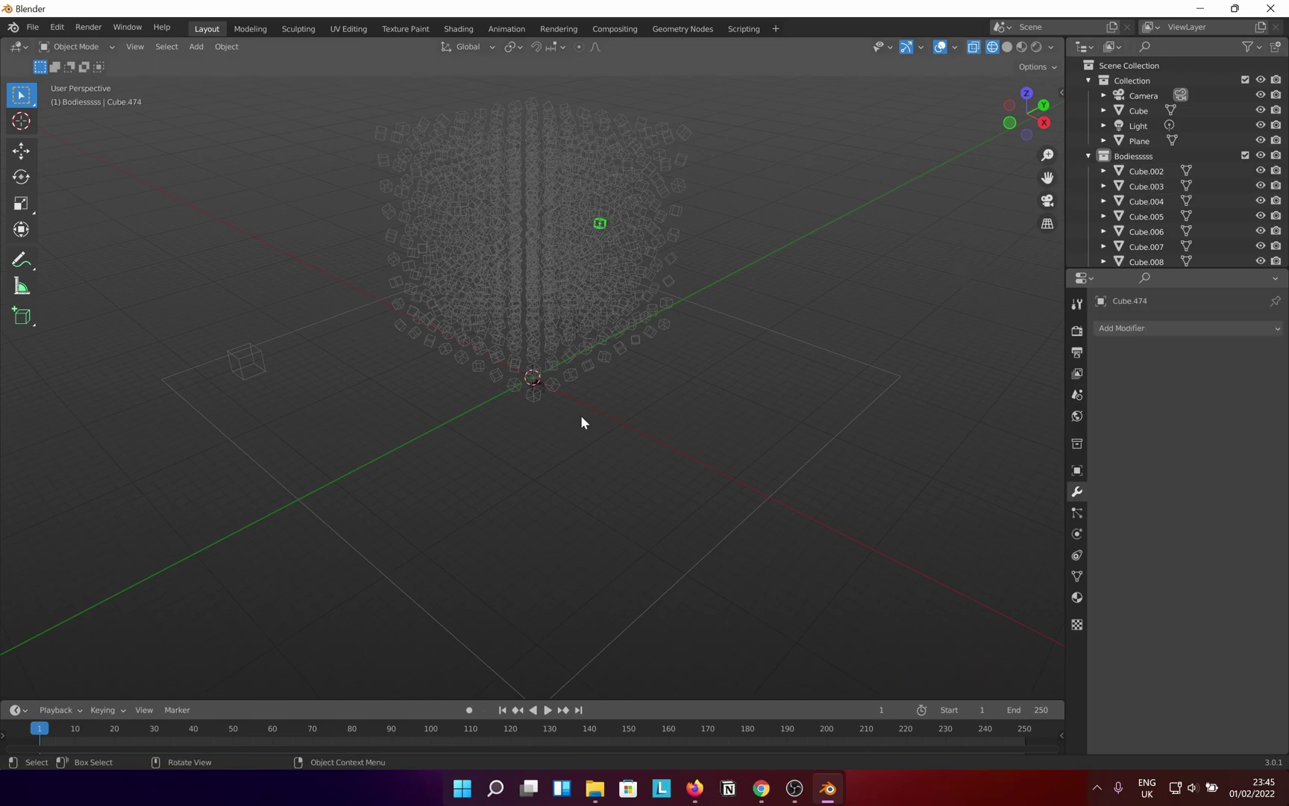
pyautogui.click(595, 366)
# Select all objects in the Bodiesssss collection and add Active rigid bodies to them.
pyautogui.click(1162, 172)
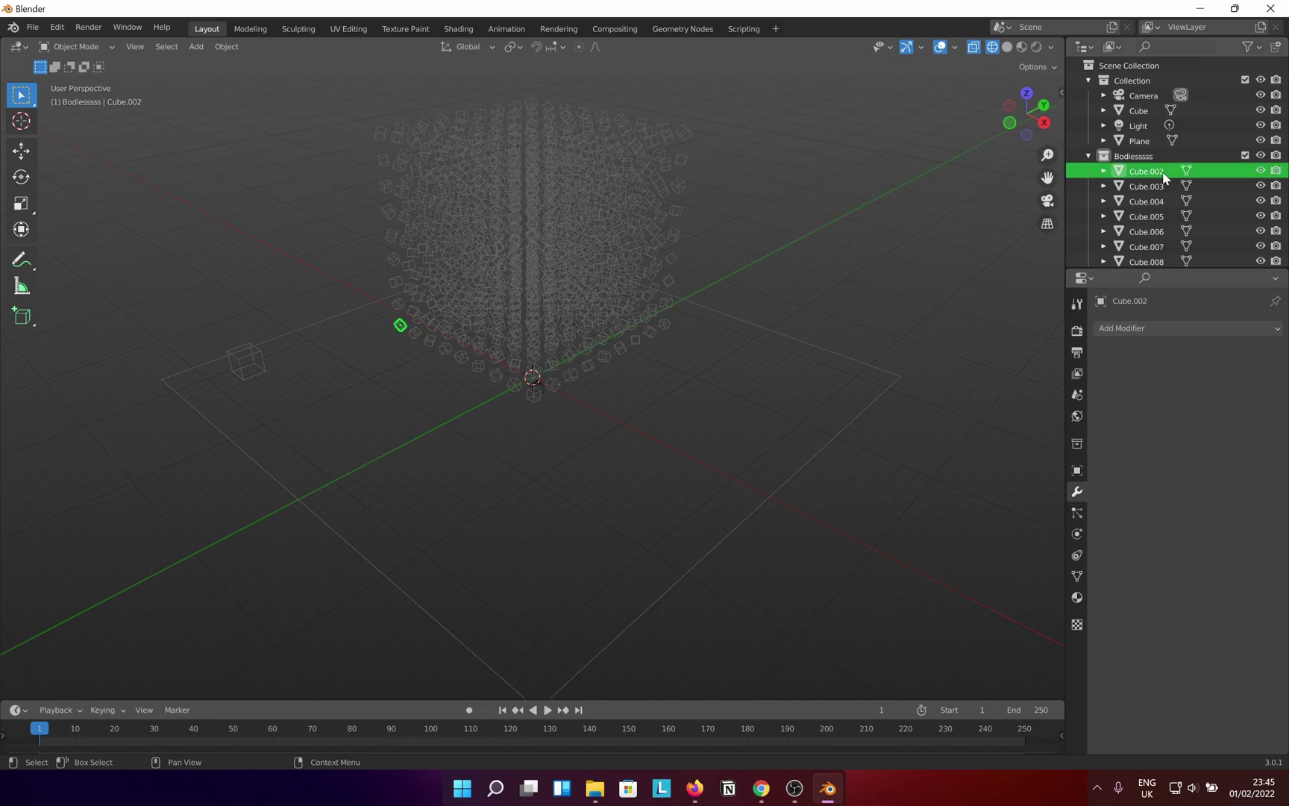
pyautogui.rightClick(1121, 159)
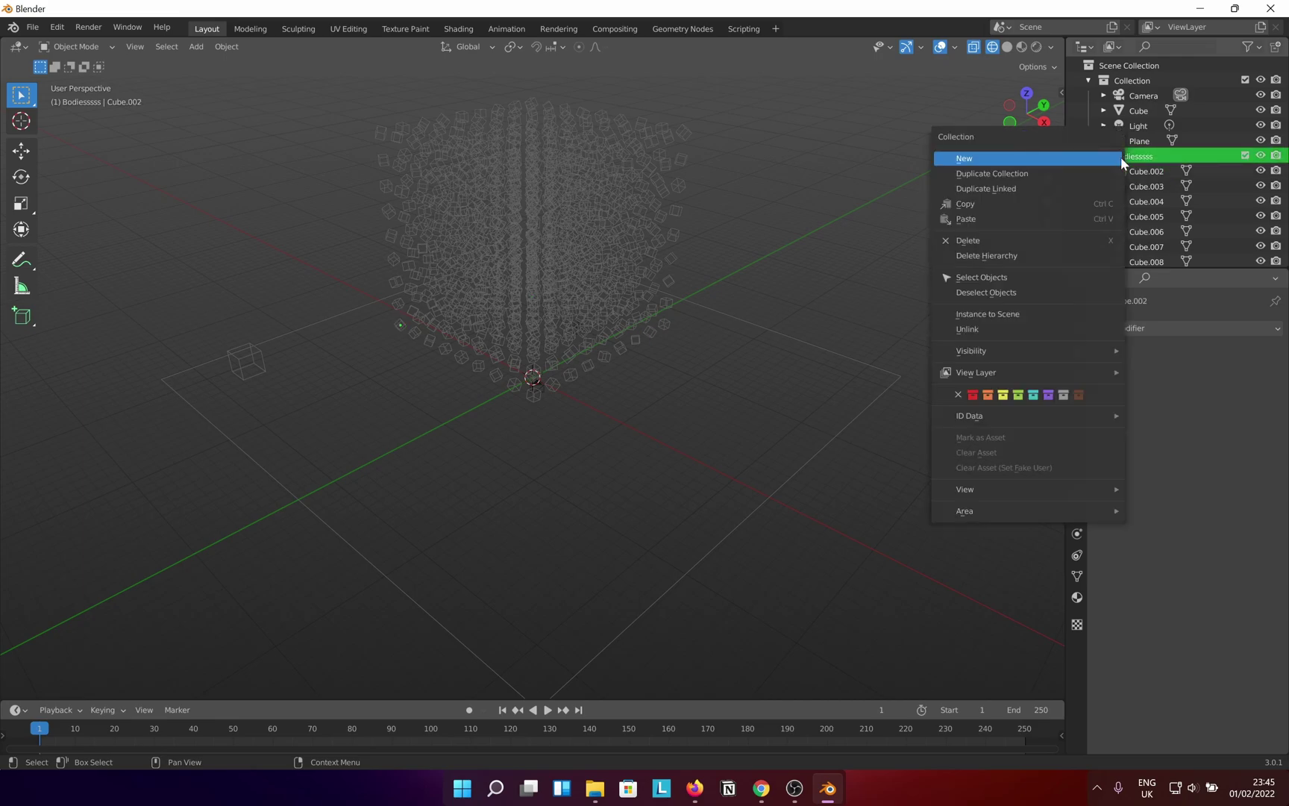
pyautogui.click(1009, 278)
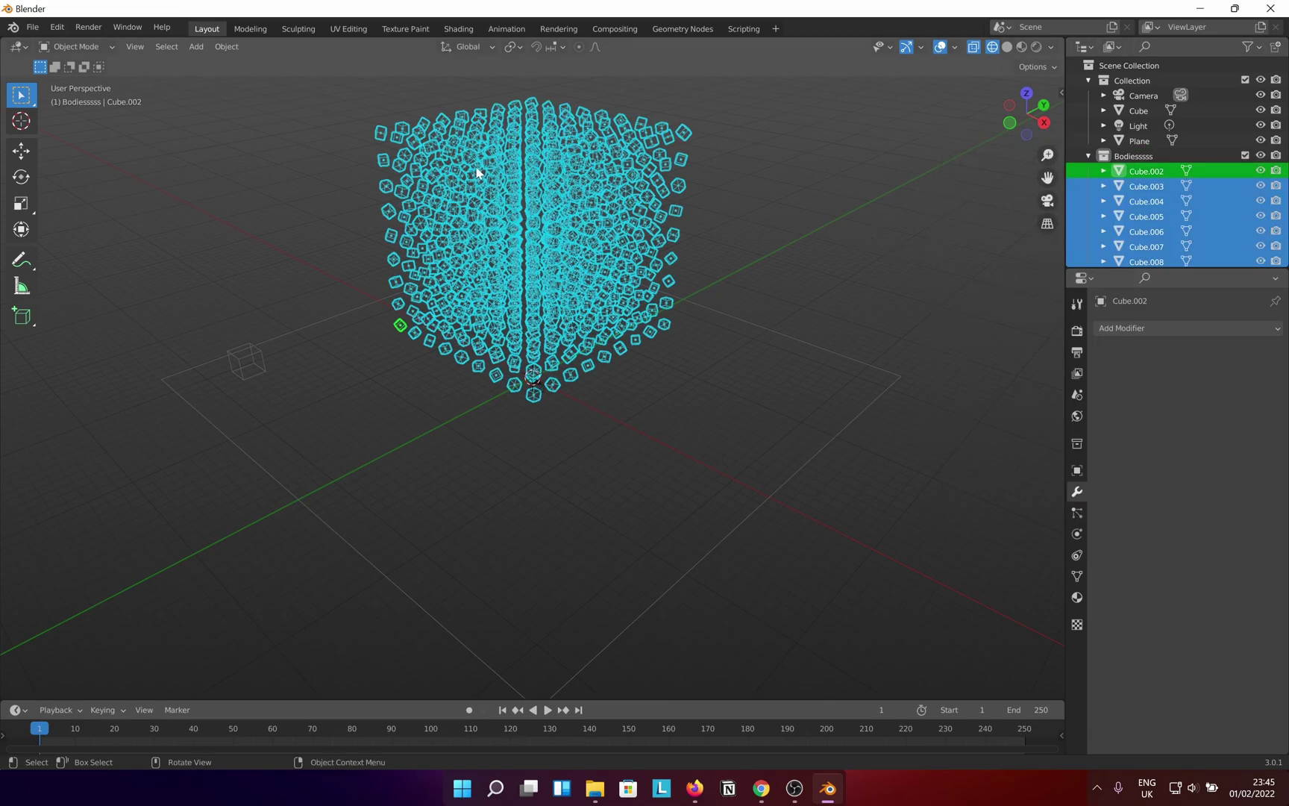
pyautogui.click(228, 47)
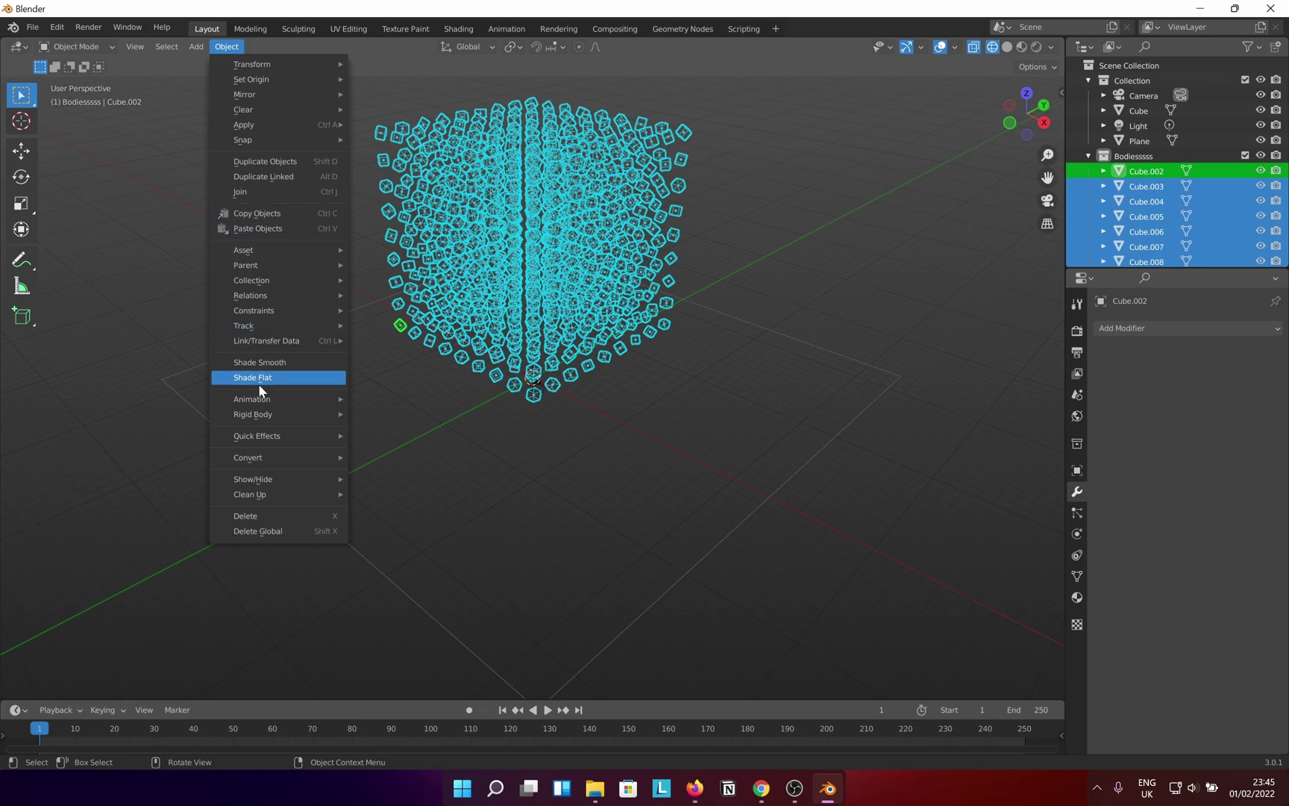
pyautogui.moveTo(269, 422)
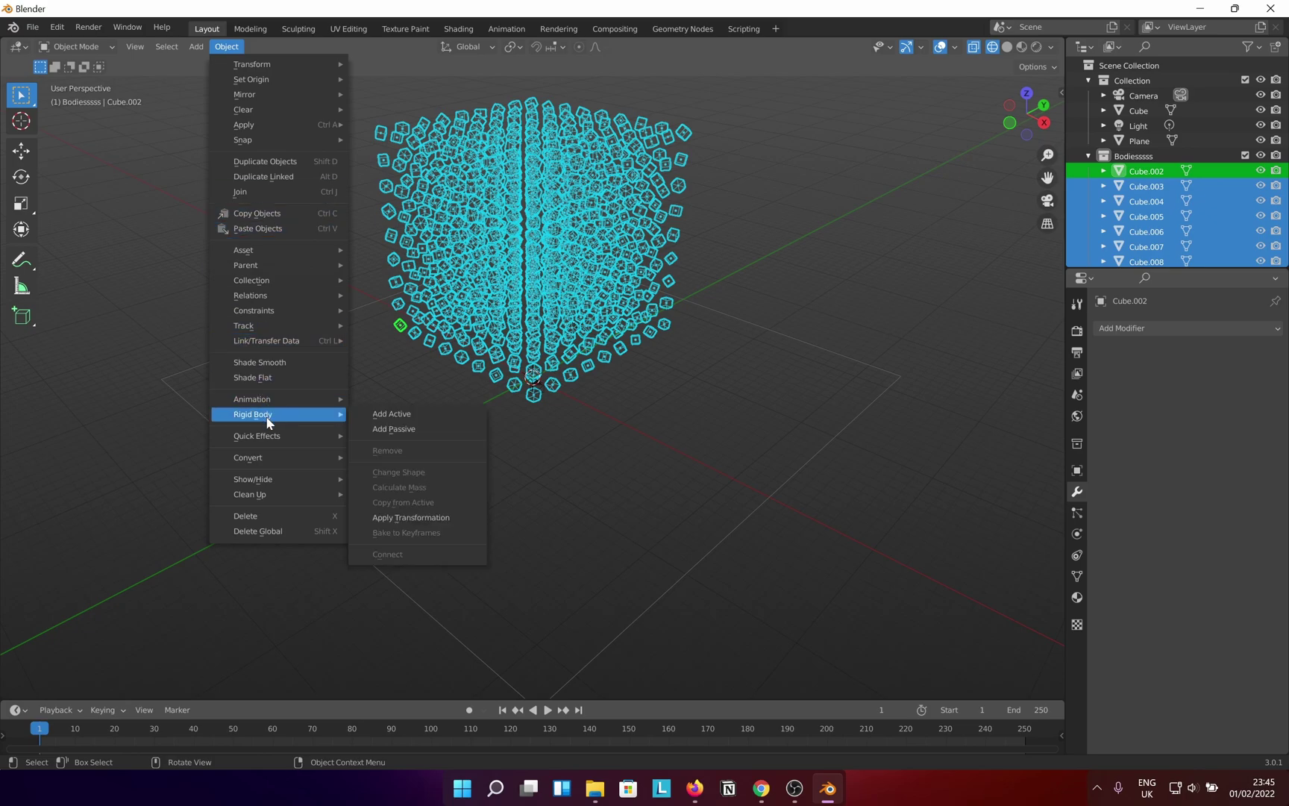
pyautogui.click(407, 416)
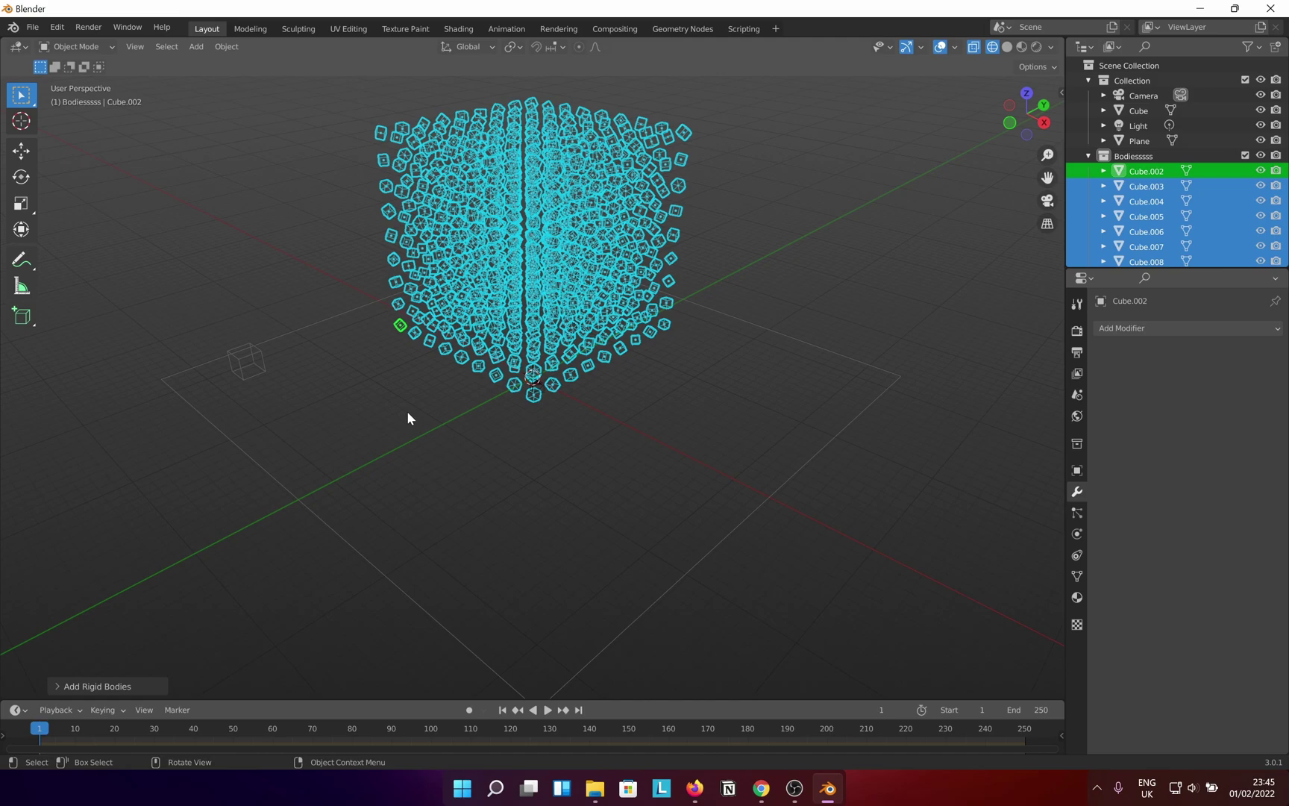
# Deselect all, switch to Solid shading, and play the drop until frame 104.
pyautogui.click(650, 398)
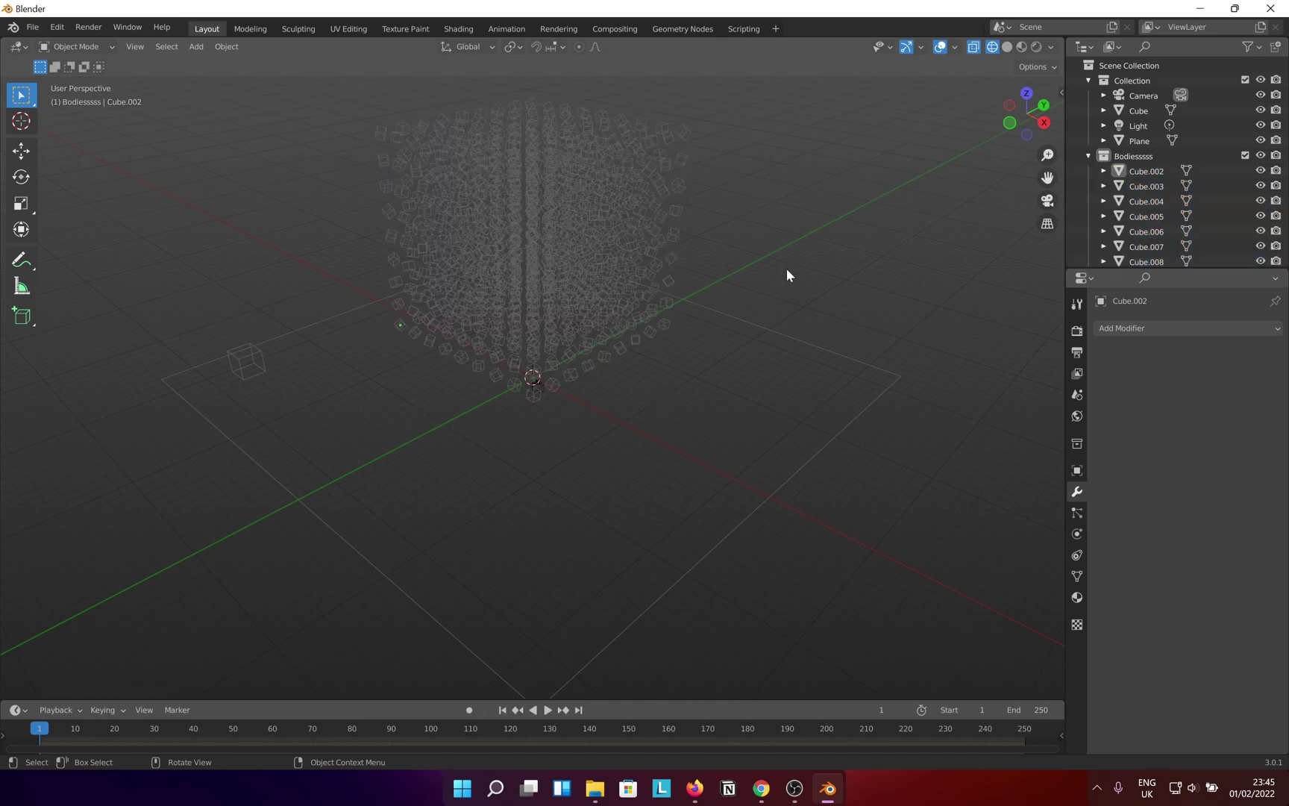
pyautogui.click(1007, 46)
pyautogui.press('space')
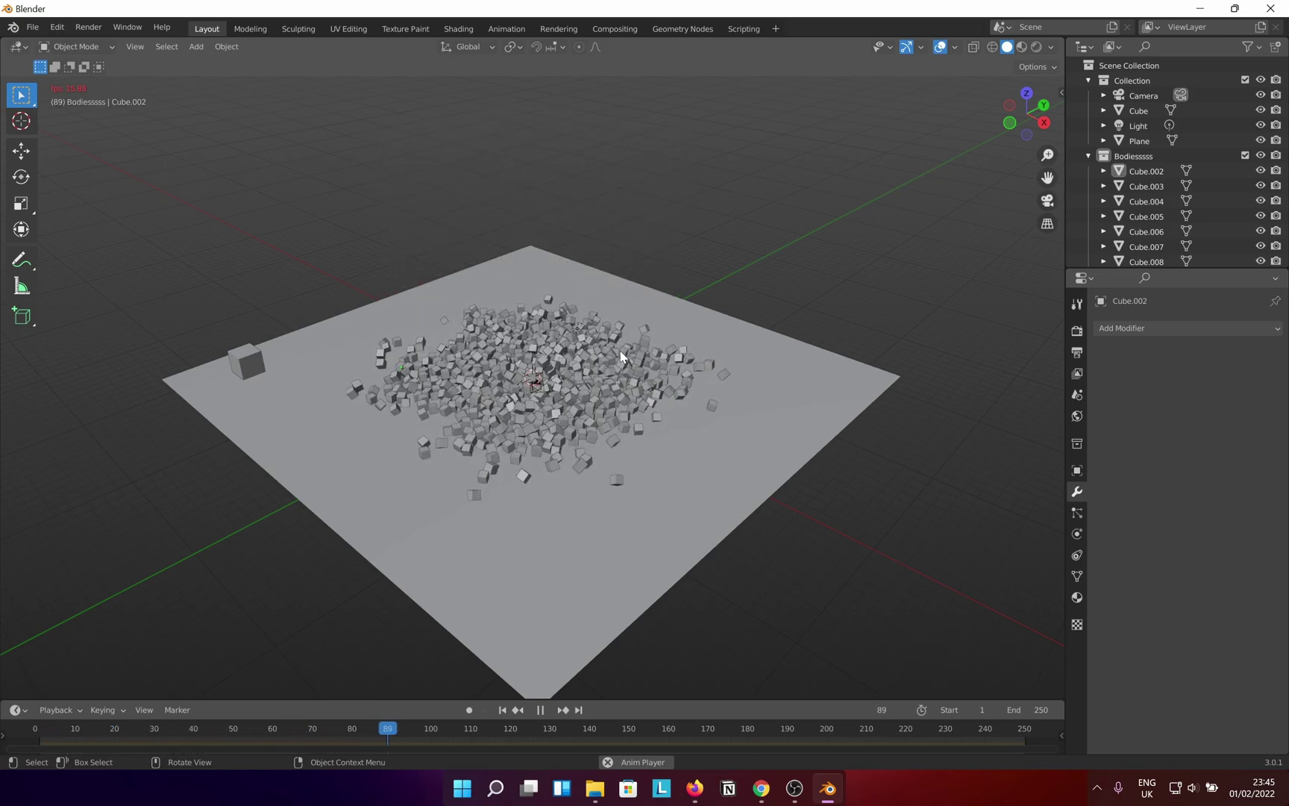
pyautogui.press('space')
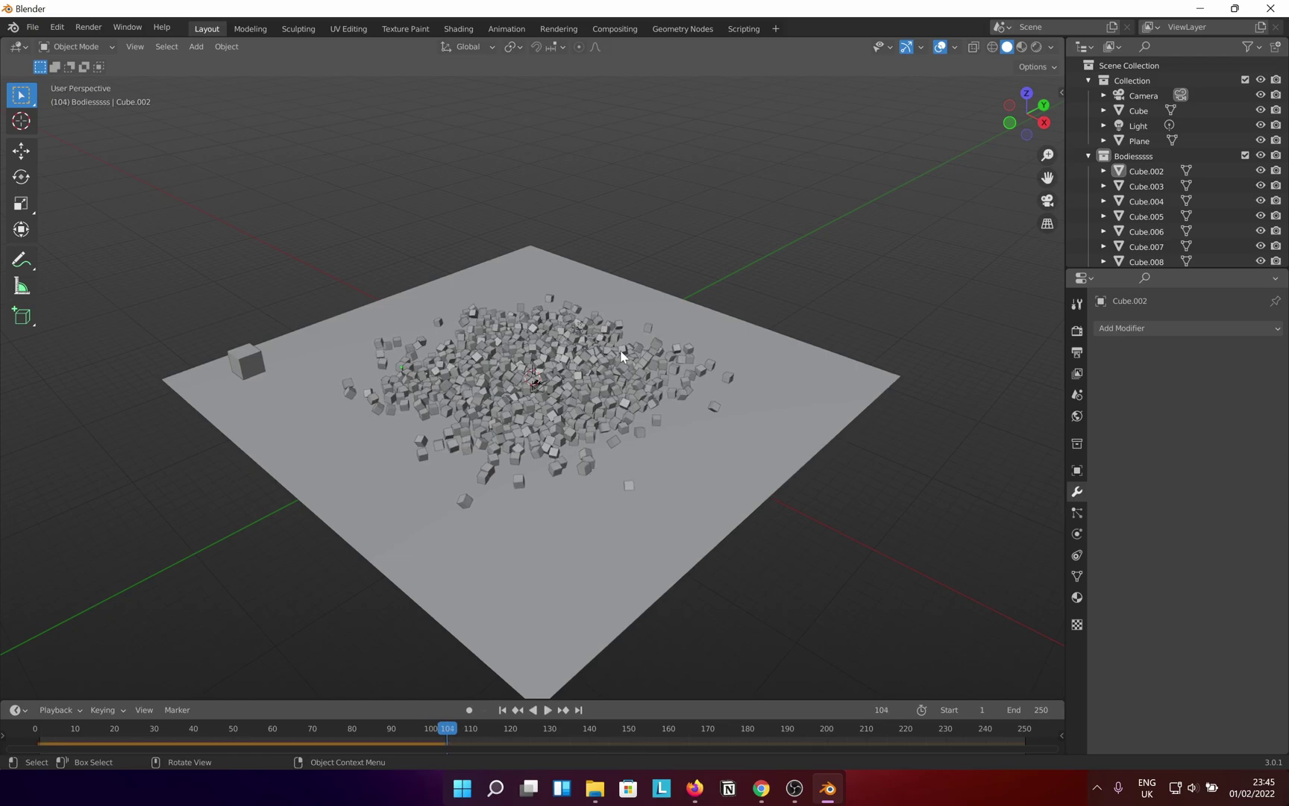